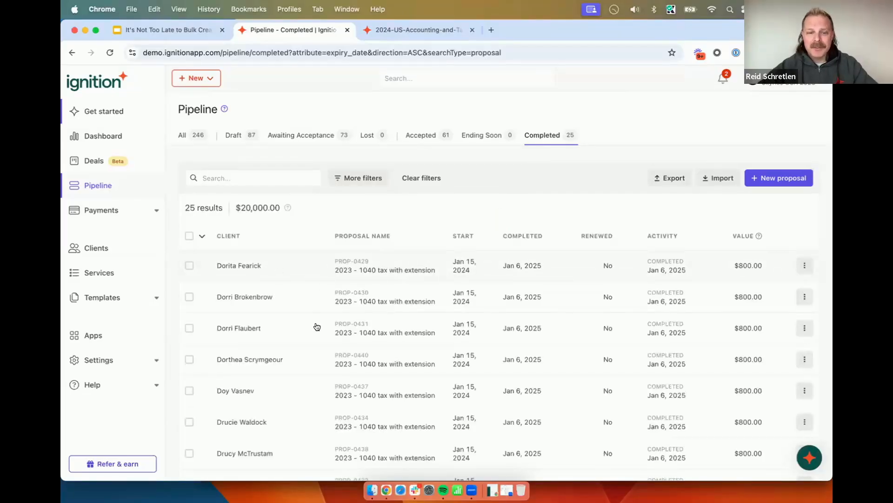
Step: Renew all completed proposals in bulk to create their draft renewals
{"action": "scroll", "coordinate": [316, 324], "scroll_direction": "down", "scroll_amount": 3}
{"action": "scroll", "coordinate": [315, 323], "scroll_direction": "up", "scroll_amount": 3}
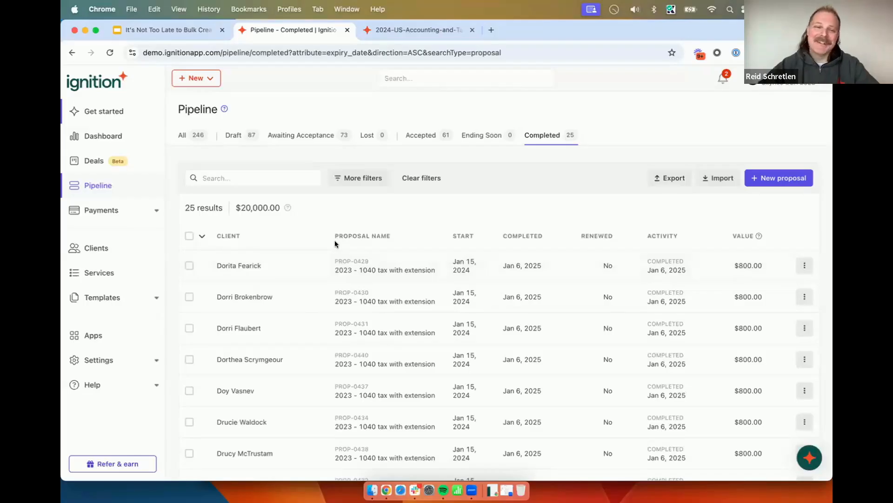
{"action": "left_click", "coordinate": [189, 236]}
{"action": "left_click", "coordinate": [250, 208]}
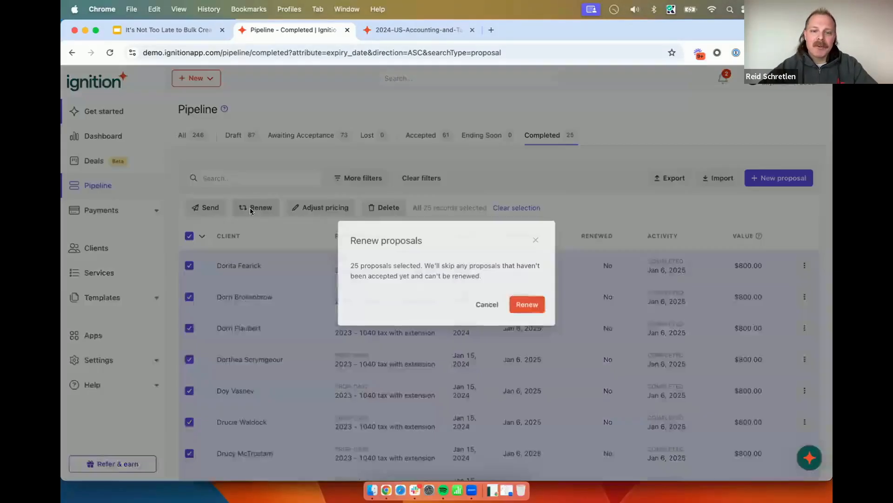
{"action": "left_click", "coordinate": [526, 304]}
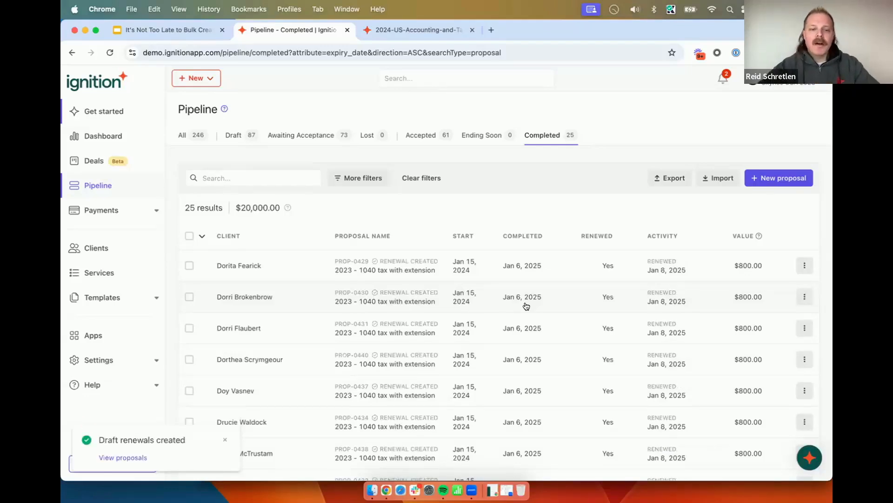
Step: Show the draft proposals and open the first client's "Renewal of 2023 - 1040 tax with extension" for editing
{"action": "left_click", "coordinate": [246, 139]}
{"action": "left_click", "coordinate": [225, 439]}
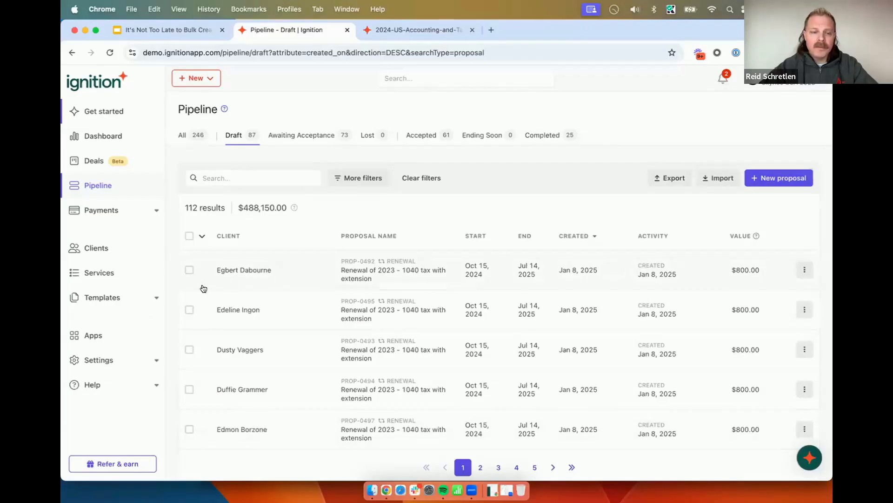
{"action": "scroll", "coordinate": [218, 324], "scroll_direction": "down", "scroll_amount": 2}
{"action": "scroll", "coordinate": [216, 323], "scroll_direction": "up", "scroll_amount": 2}
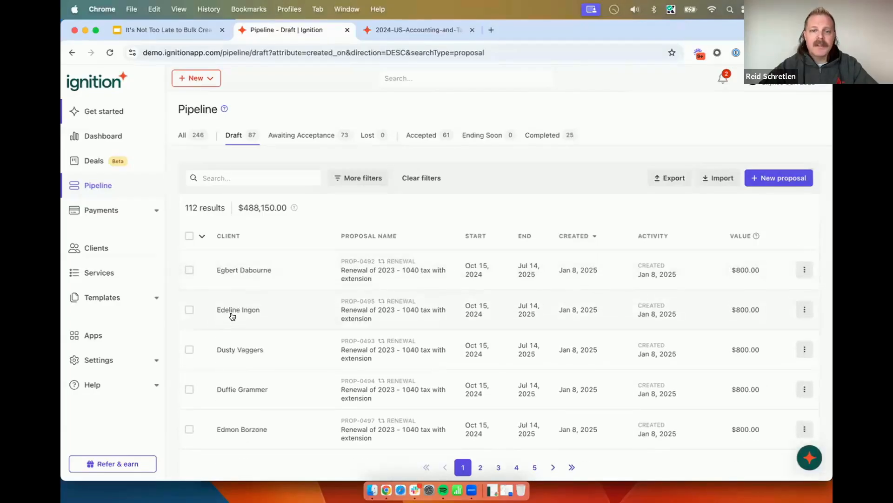
{"action": "mouse_move", "coordinate": [396, 264]}
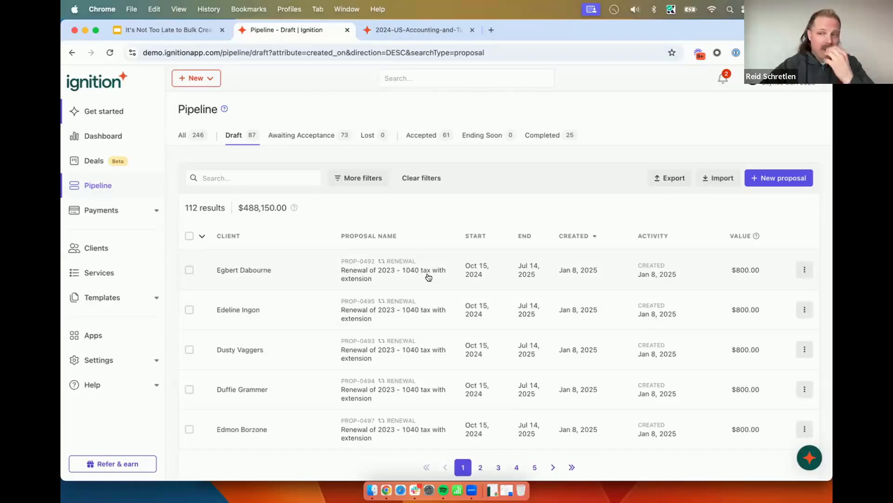
{"action": "left_click", "coordinate": [798, 269]}
{"action": "left_click", "coordinate": [754, 320]}
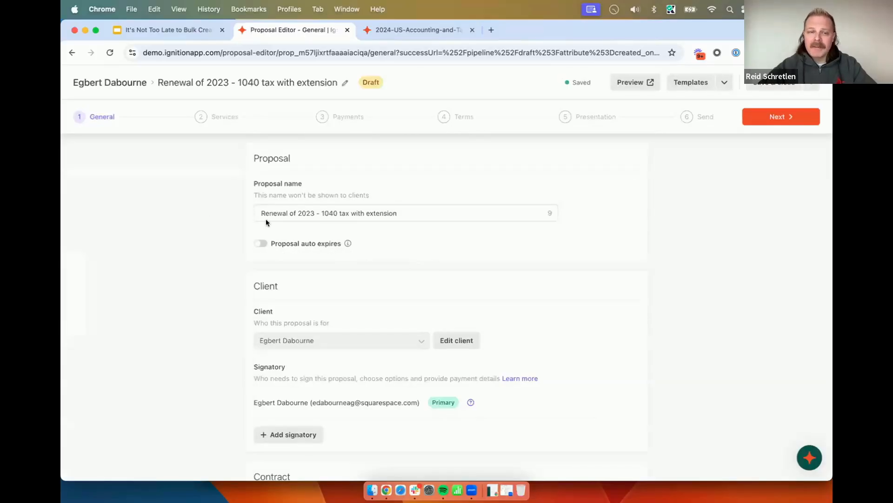
Step: Rename the proposal as "2024 - 1040 tax with extension", removing the "Renewal of" prefix
{"action": "left_click_drag", "start_coordinate": [297, 211], "coordinate": [250, 217]}
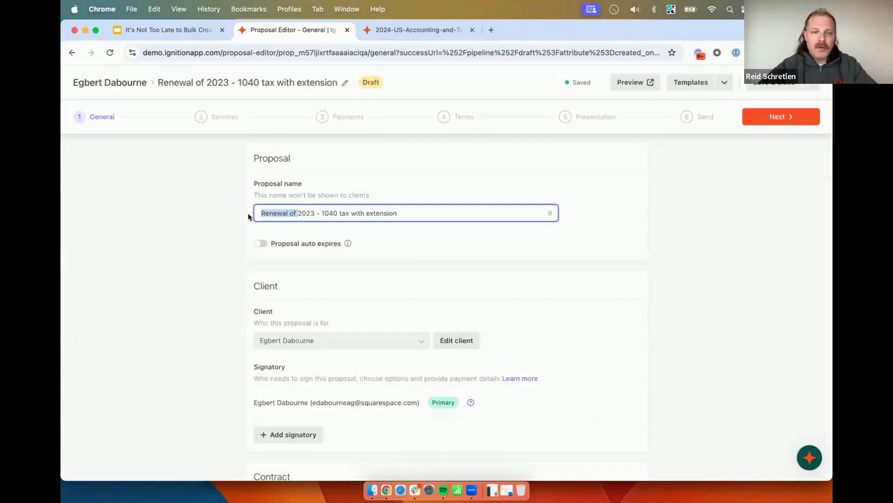
{"action": "left_click", "coordinate": [217, 216]}
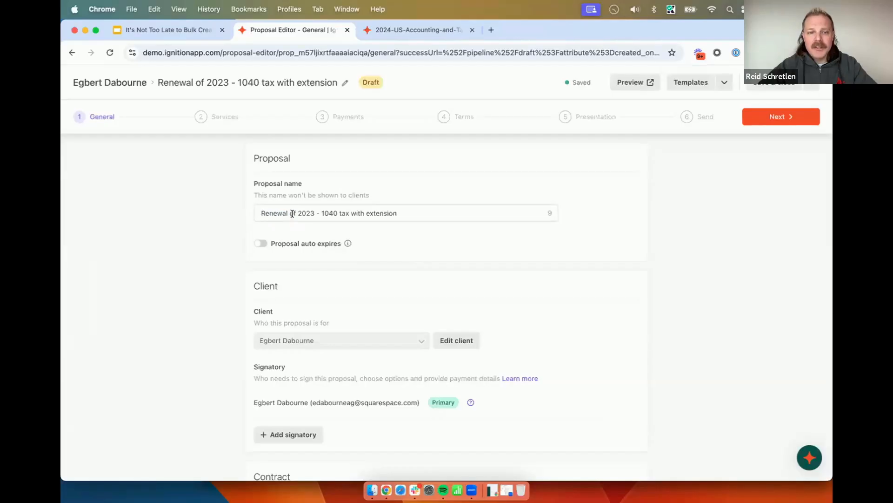
{"action": "left_click_drag", "start_coordinate": [297, 212], "coordinate": [416, 211]}
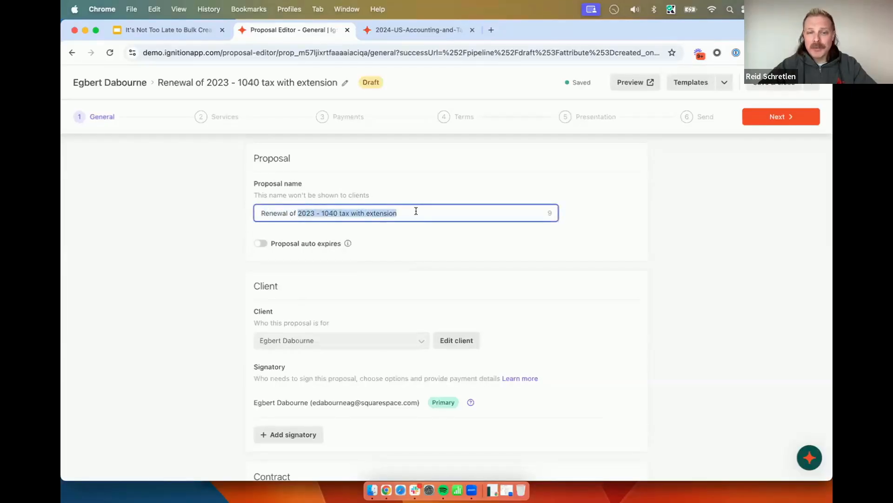
{"action": "left_click", "coordinate": [424, 218]}
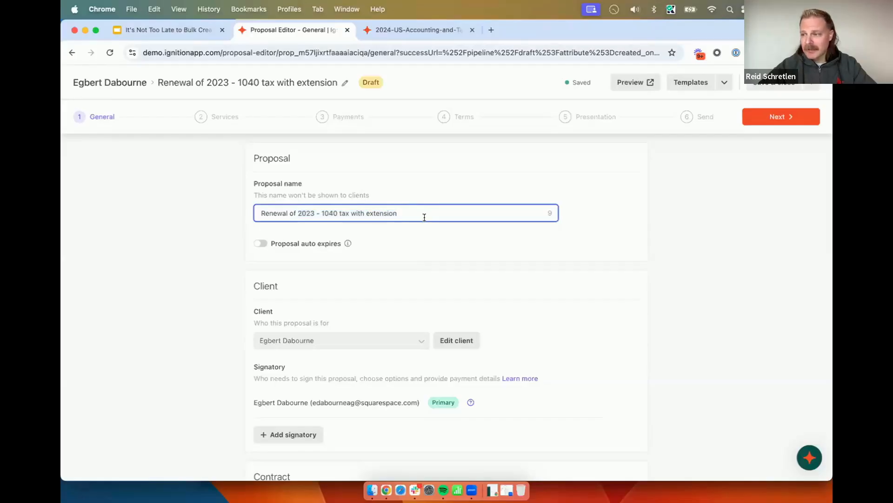
{"action": "left_click", "coordinate": [315, 213]}
{"action": "key", "text": "BackSpace"}
{"action": "type", "text": "4"}
{"action": "left_click_drag", "start_coordinate": [300, 213], "coordinate": [225, 216]}
{"action": "key", "text": "BackSpace"}
{"action": "type", "text": "2"}
{"action": "left_click", "coordinate": [207, 226]}
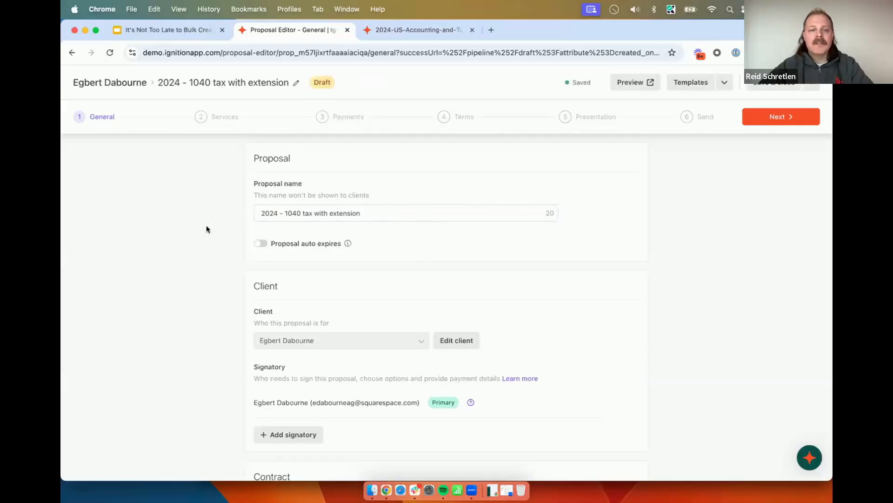
Step: Set the contract's proposal start date to 01/15/2025 and check the minimum contract length and term
{"action": "scroll", "coordinate": [206, 226], "scroll_direction": "down", "scroll_amount": 4}
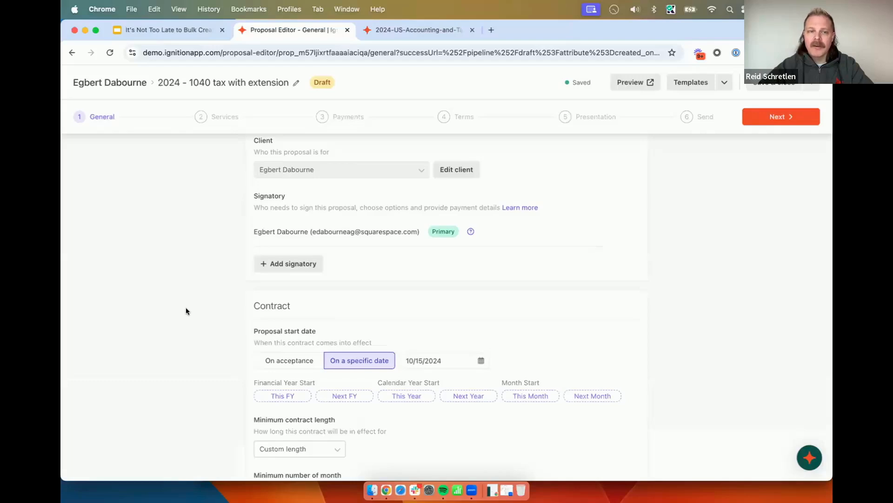
{"action": "scroll", "coordinate": [186, 311], "scroll_direction": "up", "scroll_amount": 1}
{"action": "scroll", "coordinate": [189, 311], "scroll_direction": "down", "scroll_amount": 2}
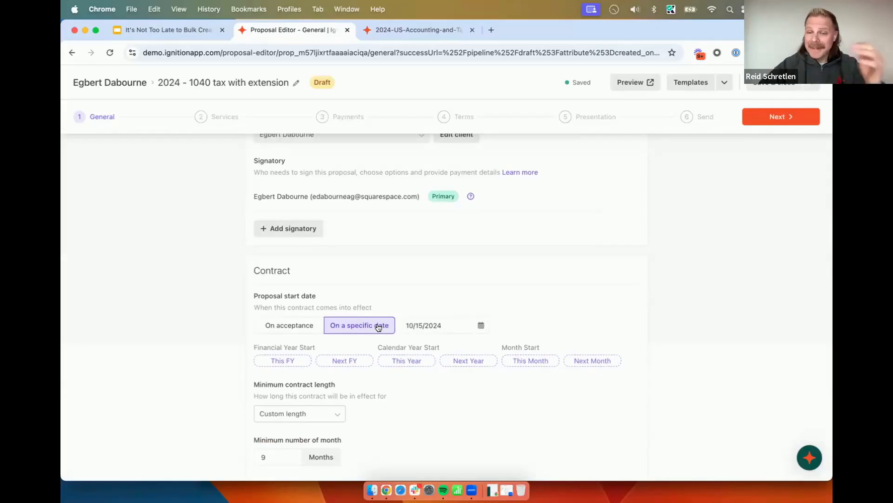
{"action": "left_click", "coordinate": [444, 325]}
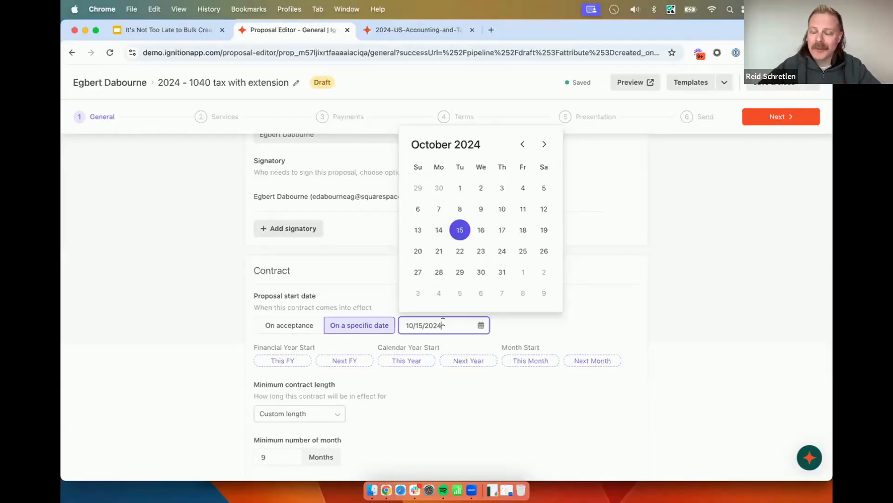
{"action": "left_click", "coordinate": [544, 144]}
{"action": "left_click", "coordinate": [545, 146]}
{"action": "left_click", "coordinate": [545, 145]}
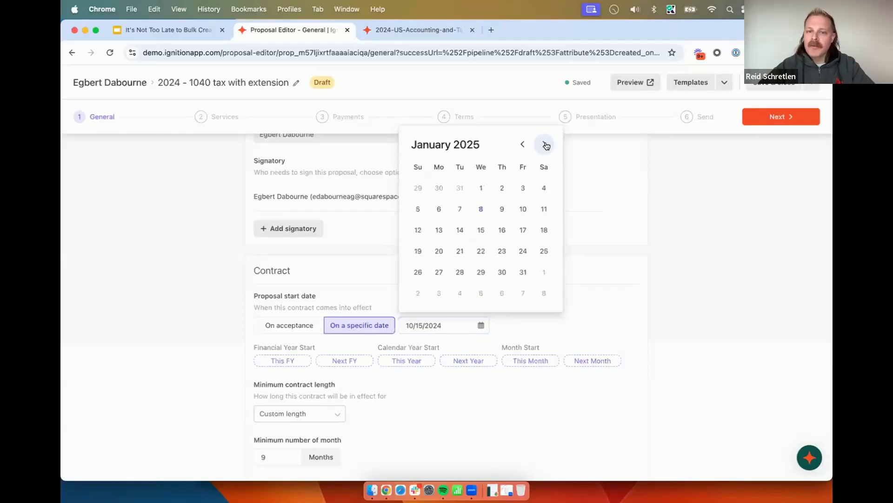
{"action": "left_click", "coordinate": [482, 230]}
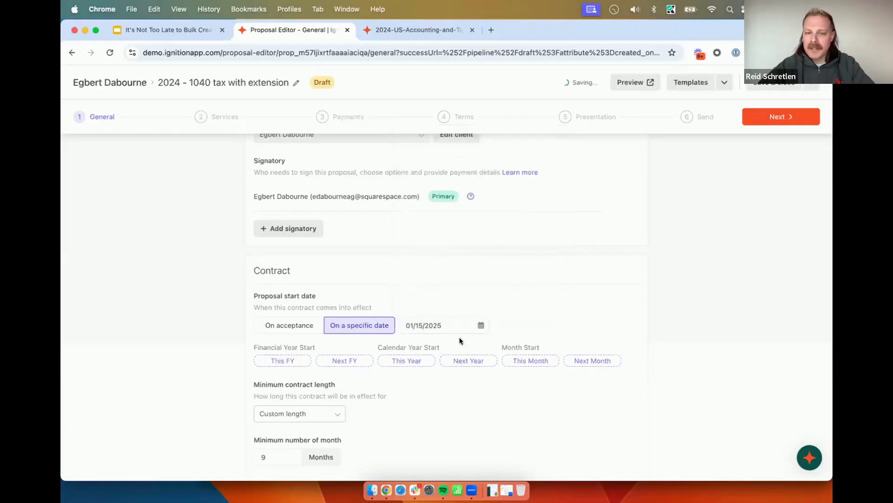
{"action": "scroll", "coordinate": [312, 389], "scroll_direction": "down", "scroll_amount": 1}
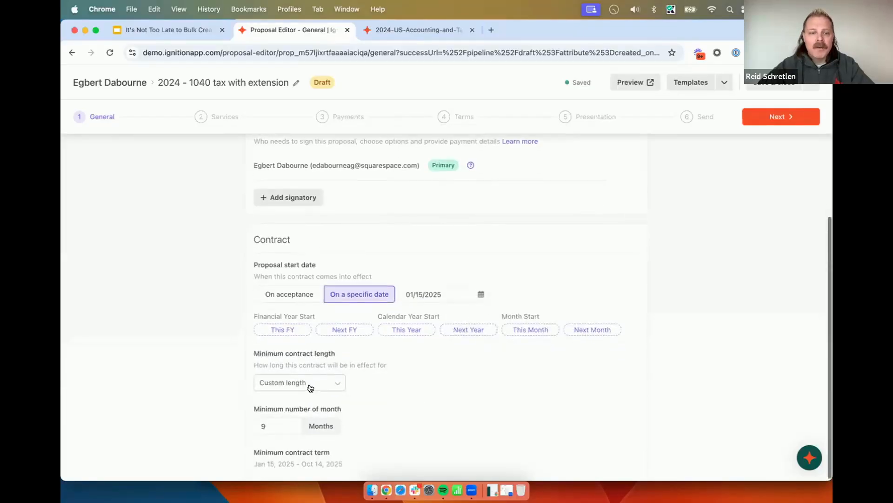
{"action": "scroll", "coordinate": [310, 389], "scroll_direction": "down", "scroll_amount": 1}
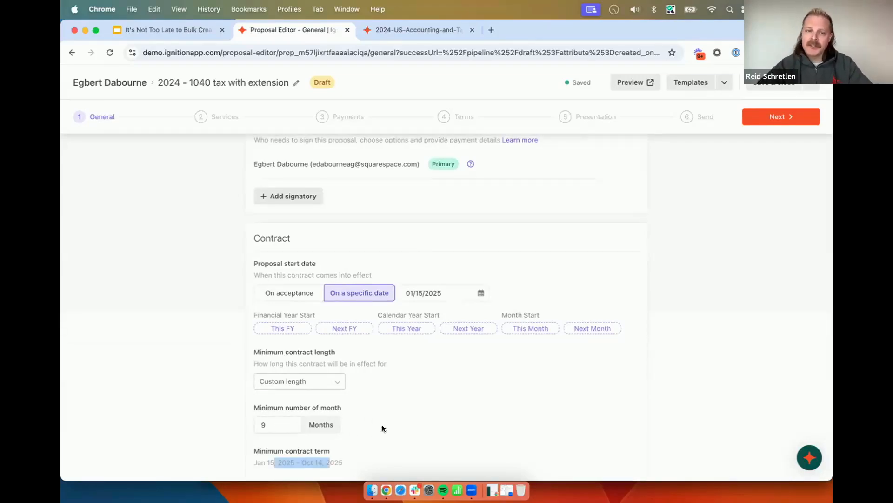
{"action": "scroll", "coordinate": [449, 400], "scroll_direction": "up", "scroll_amount": 5}
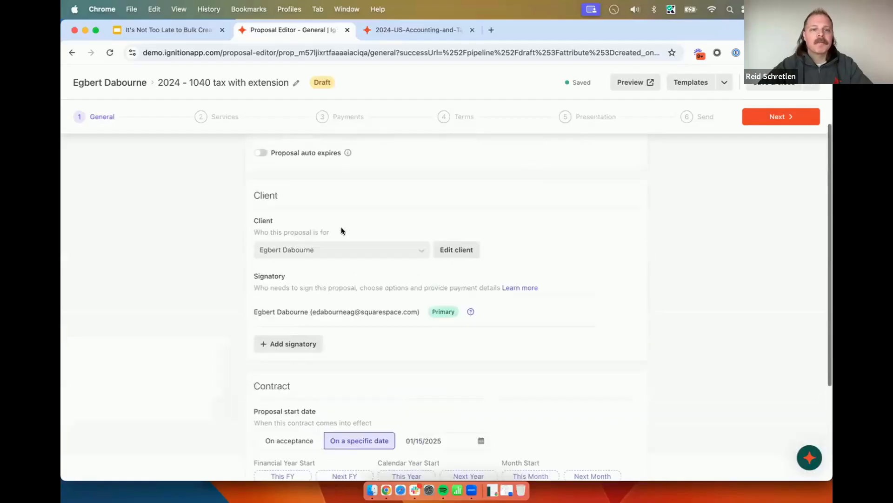
Step: Go to the proposal's services, dismiss the price increase offer and review the one-off services
{"action": "left_click", "coordinate": [215, 116]}
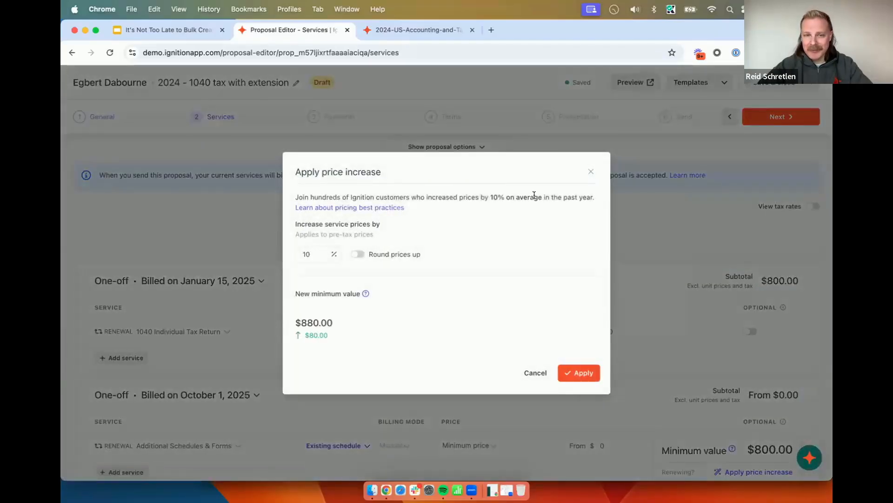
{"action": "left_click_drag", "start_coordinate": [301, 172], "coordinate": [420, 176]}
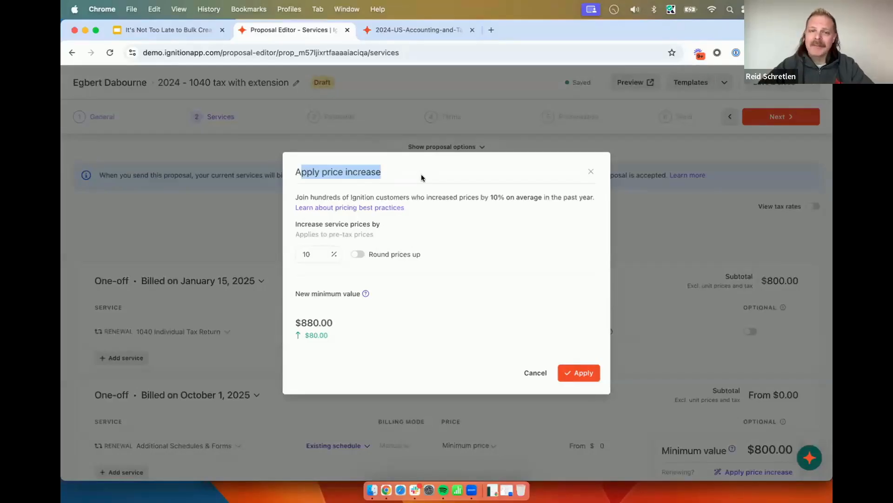
{"action": "left_click", "coordinate": [375, 169]}
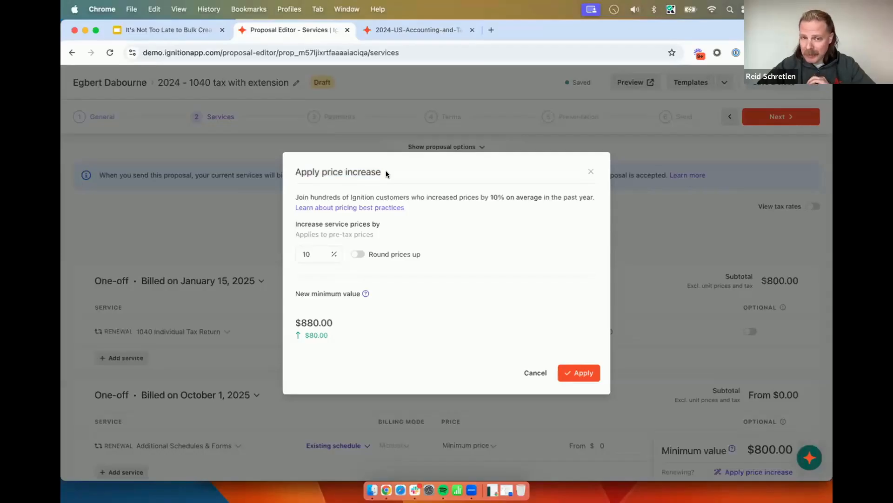
{"action": "left_click", "coordinate": [593, 172]}
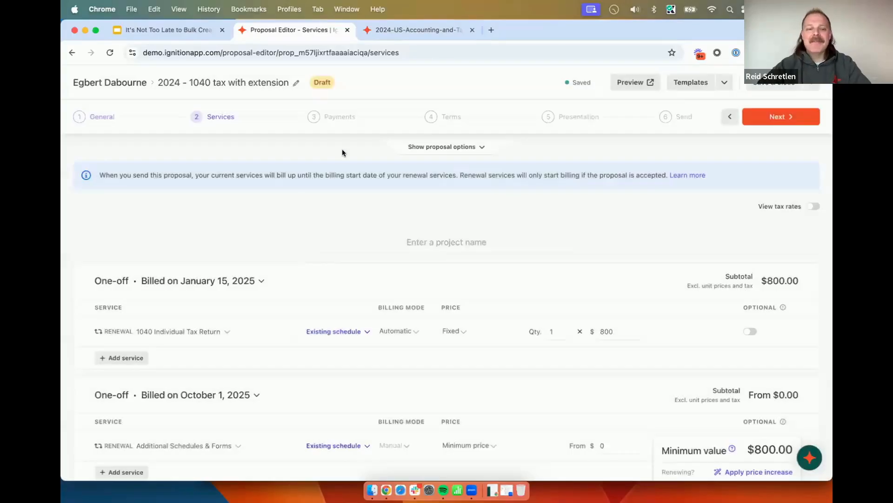
{"action": "scroll", "coordinate": [271, 250], "scroll_direction": "down", "scroll_amount": 2}
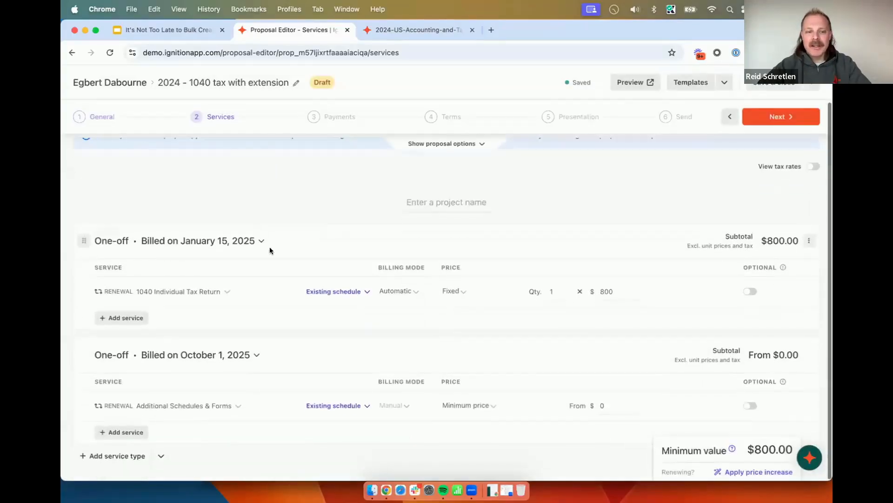
{"action": "scroll", "coordinate": [263, 254], "scroll_direction": "up", "scroll_amount": 2}
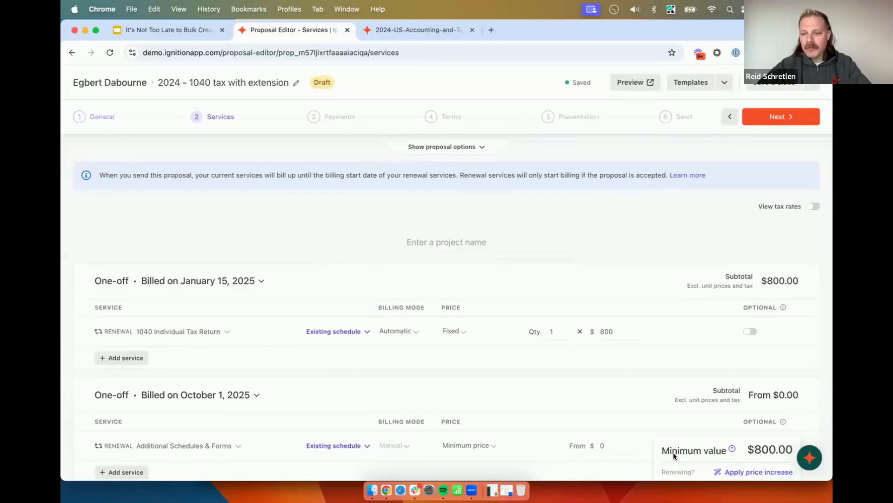
Step: Apply a 7% price increase rounded up to the nearest $10 and open the 1040 Individual Tax Return price for editing
{"action": "left_click_drag", "start_coordinate": [696, 450], "coordinate": [672, 450]}
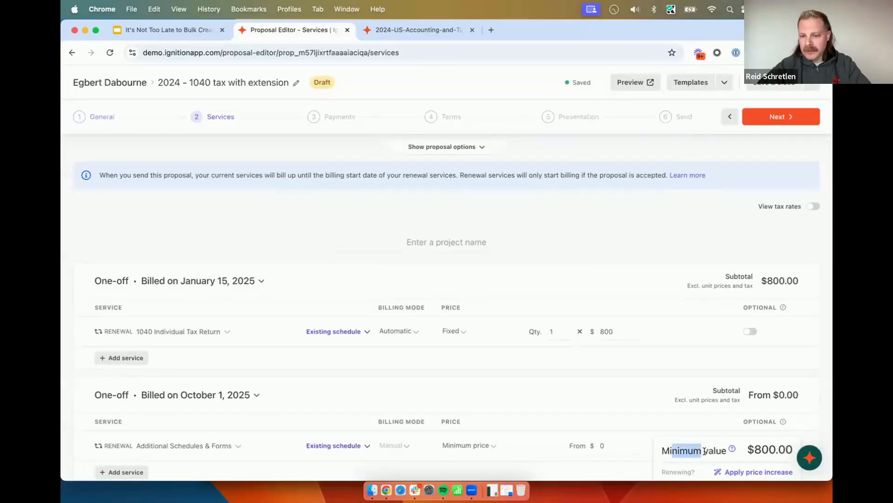
{"action": "left_click", "coordinate": [741, 471]}
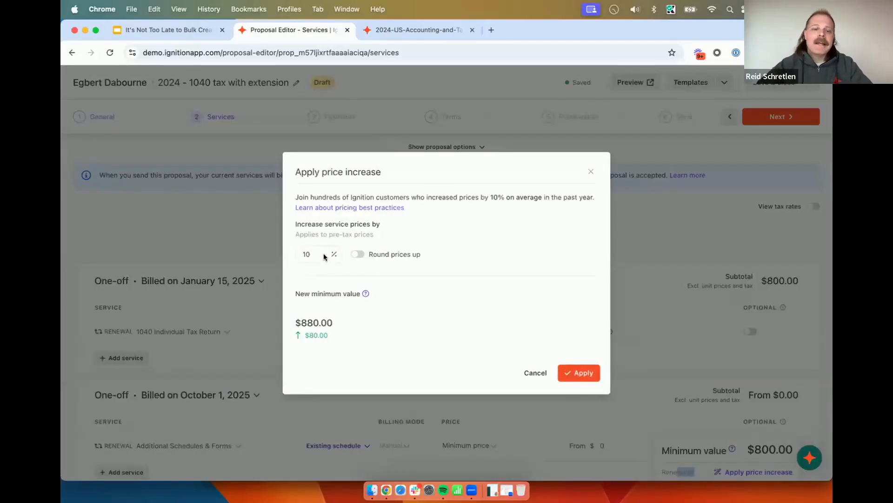
{"action": "left_click", "coordinate": [310, 251]}
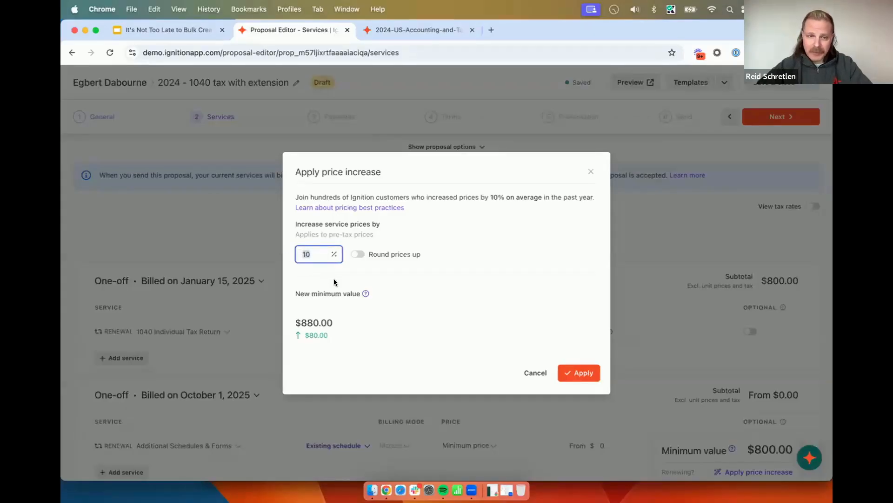
{"action": "type", "text": "7"}
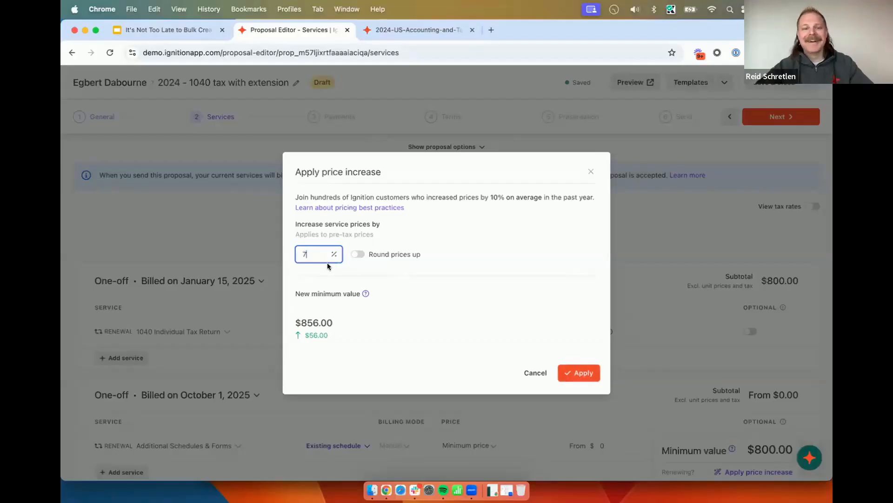
{"action": "left_click", "coordinate": [358, 254]}
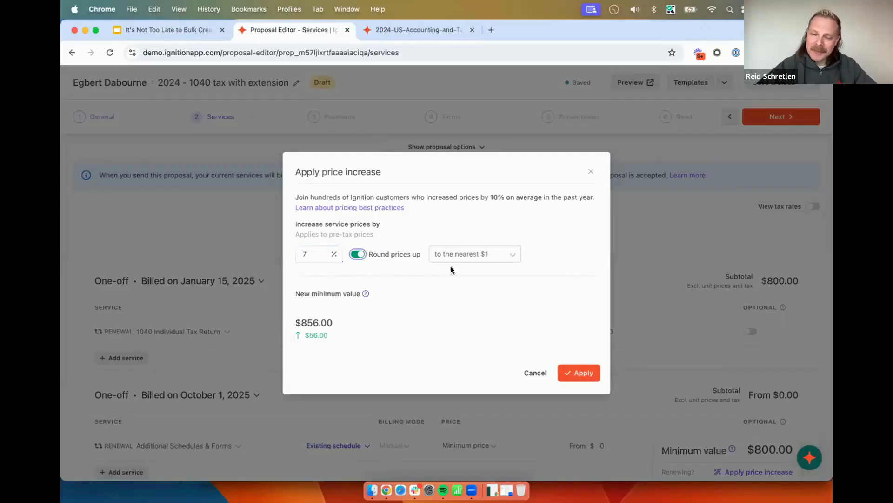
{"action": "left_click", "coordinate": [463, 254]}
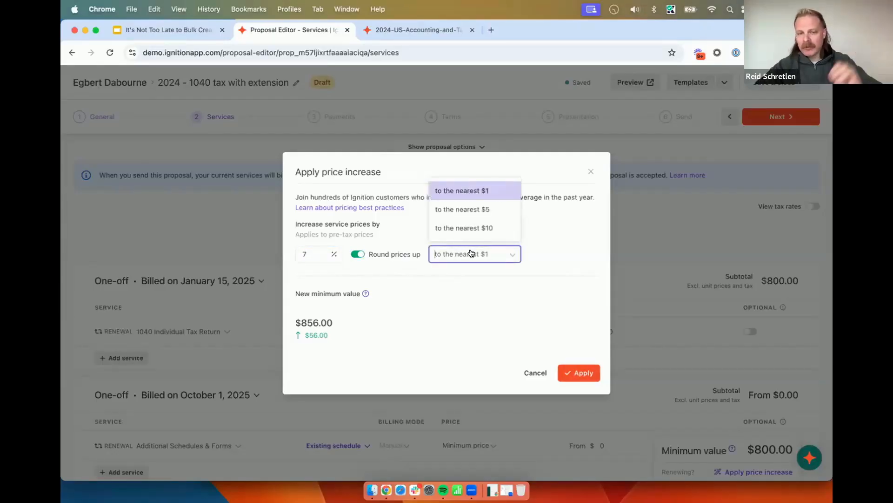
{"action": "left_click", "coordinate": [482, 228]}
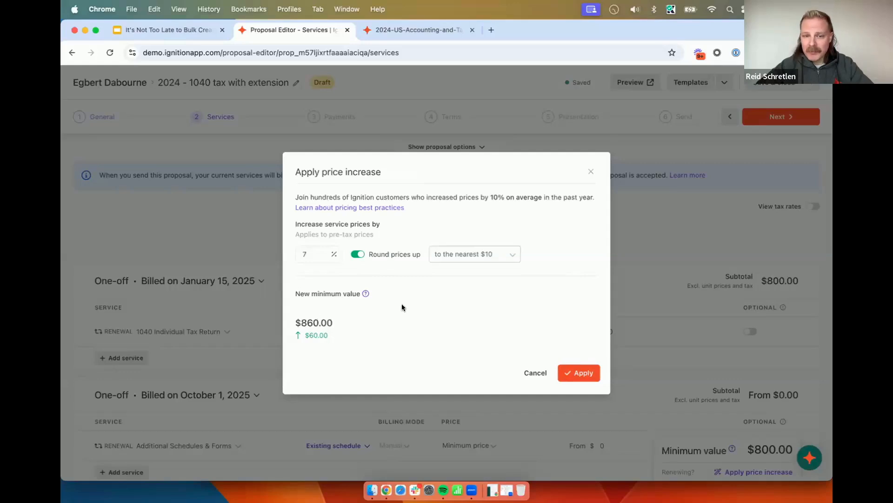
{"action": "left_click", "coordinate": [590, 373]}
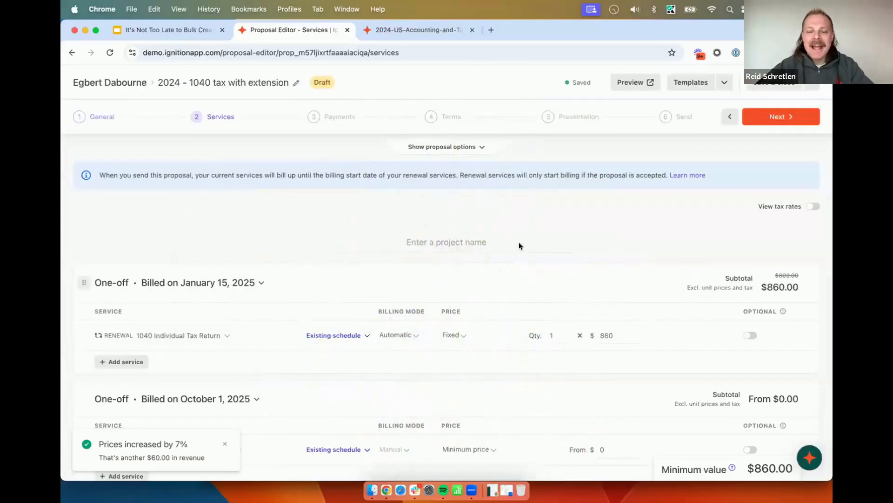
{"action": "left_click", "coordinate": [612, 289]}
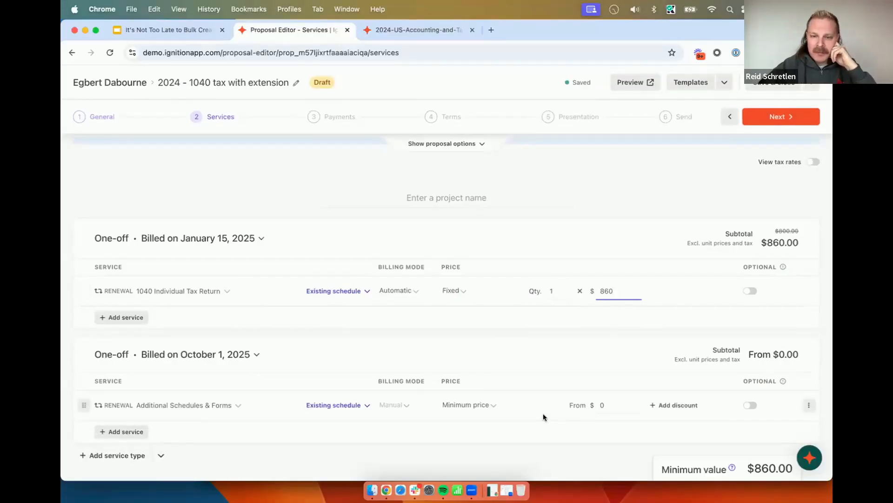
Step: Open the Additional Schedules & Forms service, read its description and schedule fee list, and close it without saving
{"action": "double_click", "coordinate": [605, 290]}
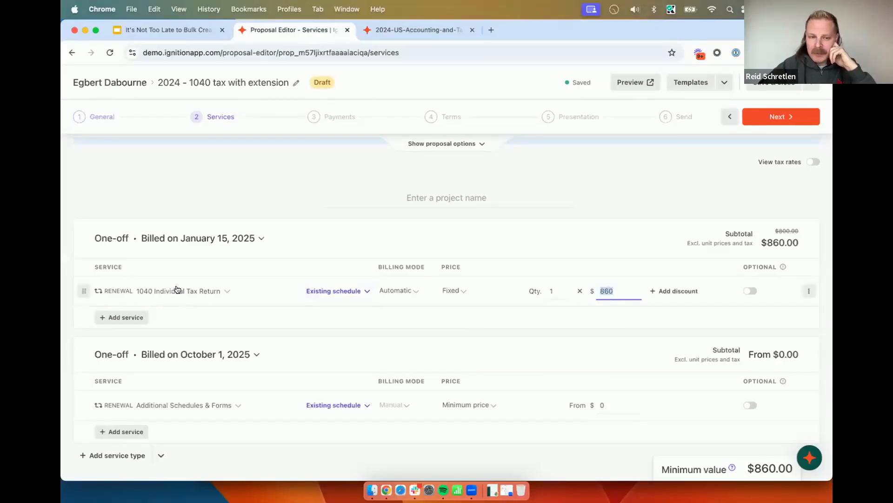
{"action": "left_click", "coordinate": [185, 405]}
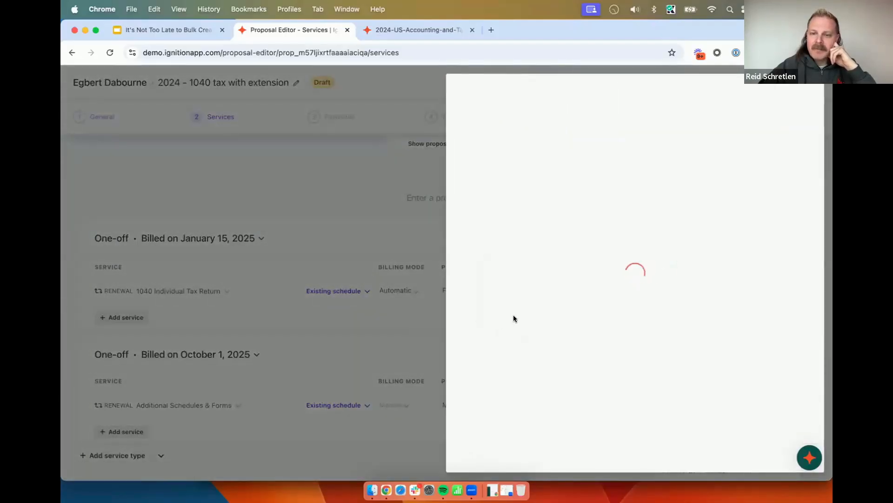
{"action": "scroll", "coordinate": [579, 286], "scroll_direction": "down", "scroll_amount": 2}
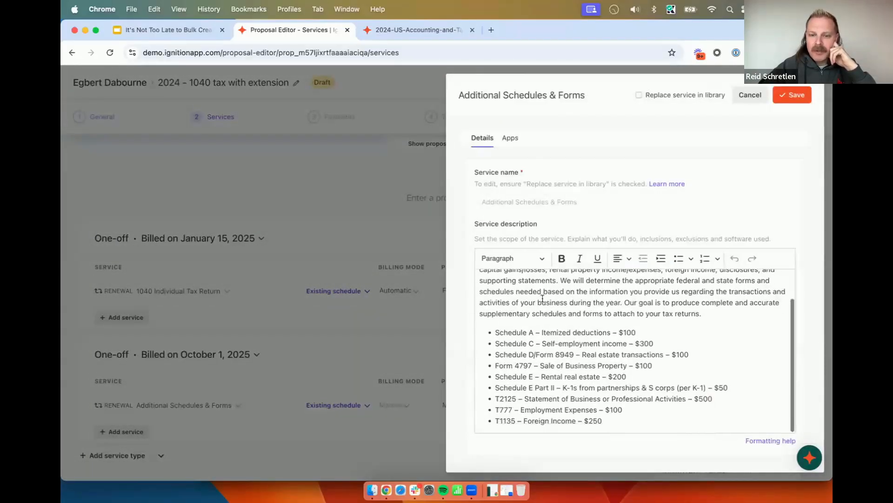
{"action": "scroll", "coordinate": [576, 325], "scroll_direction": "down", "scroll_amount": 2}
{"action": "scroll", "coordinate": [576, 321], "scroll_direction": "up", "scroll_amount": 2}
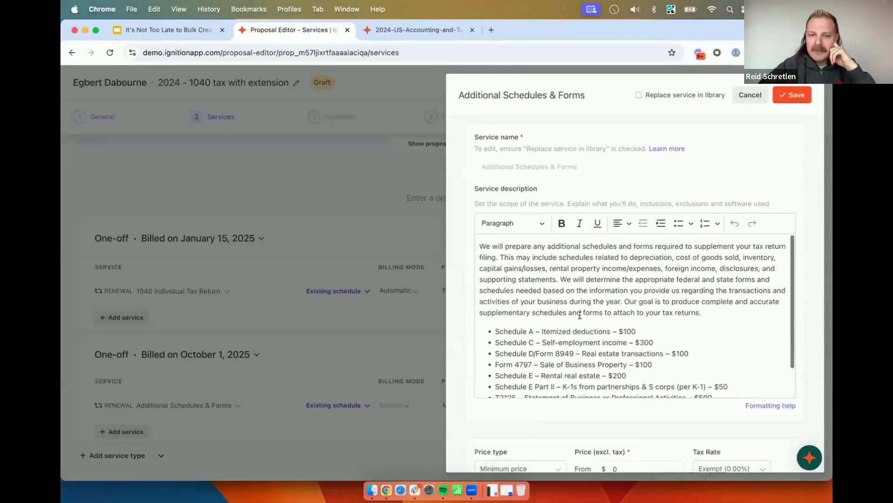
{"action": "left_click", "coordinate": [361, 159]}
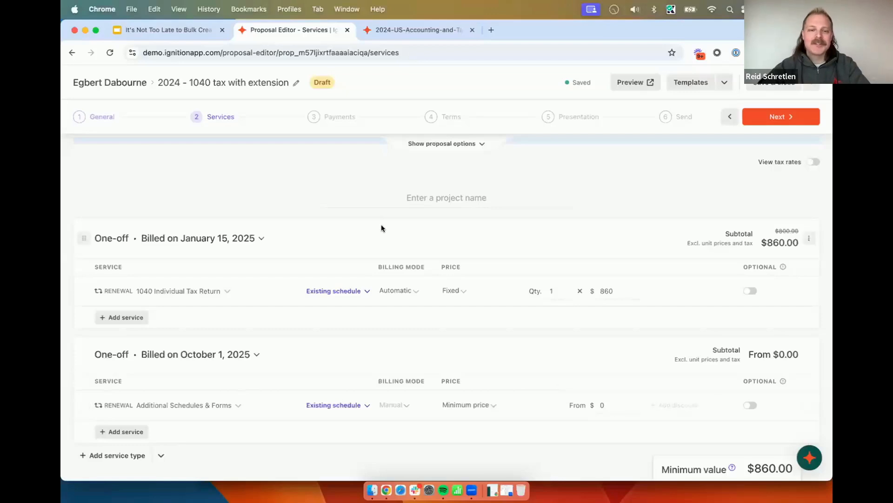
Step: Review the proposal's payments, terms and presentation settings, and save and close the draft
{"action": "left_click", "coordinate": [339, 117]}
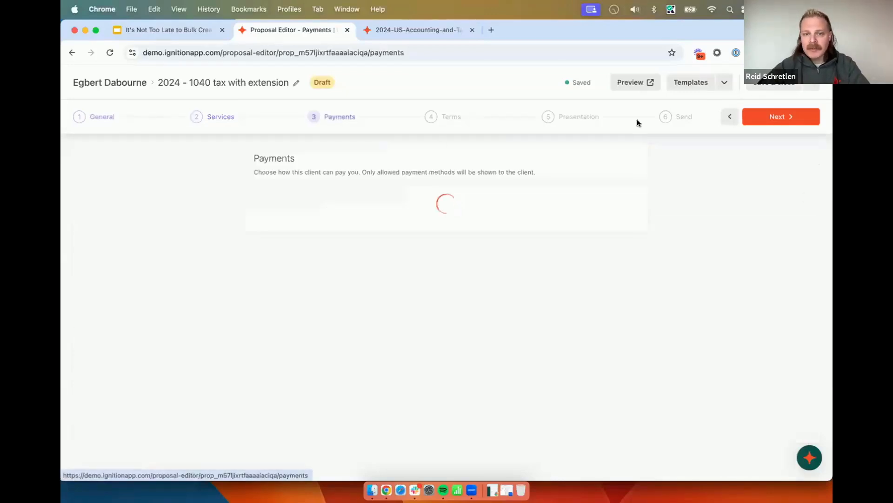
{"action": "left_click", "coordinate": [454, 118]}
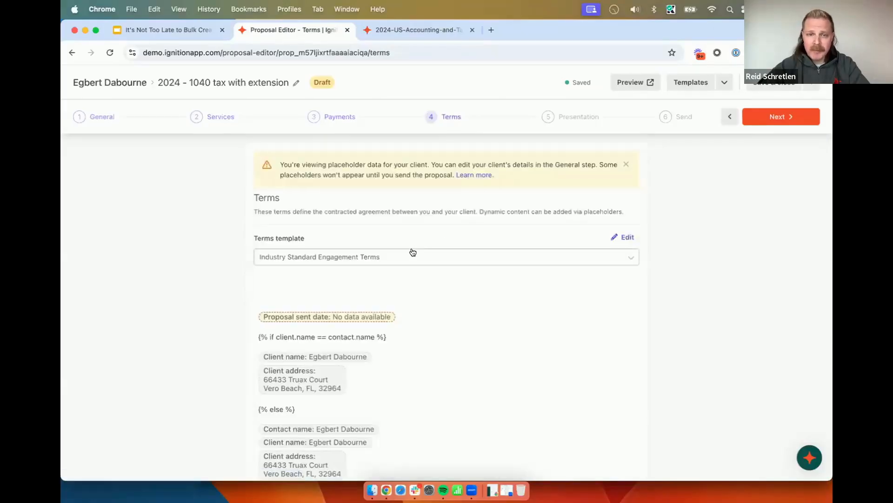
{"action": "left_click", "coordinate": [576, 120]}
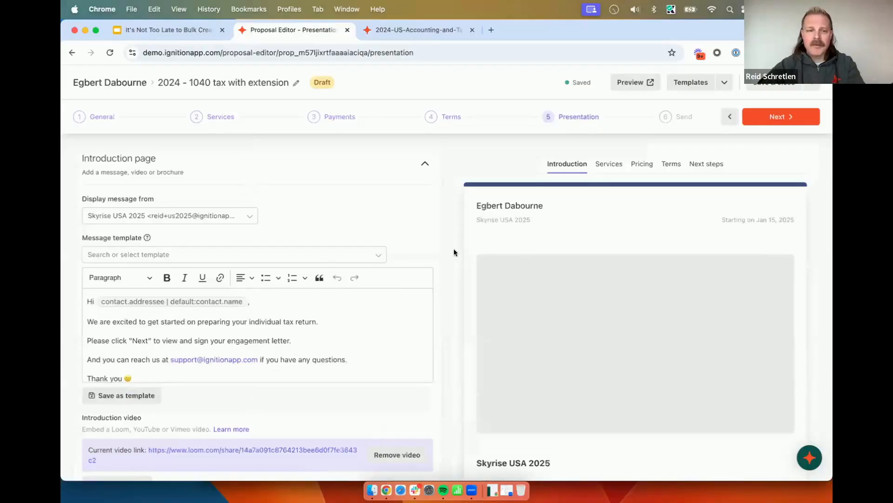
{"action": "scroll", "coordinate": [379, 307], "scroll_direction": "down", "scroll_amount": 1}
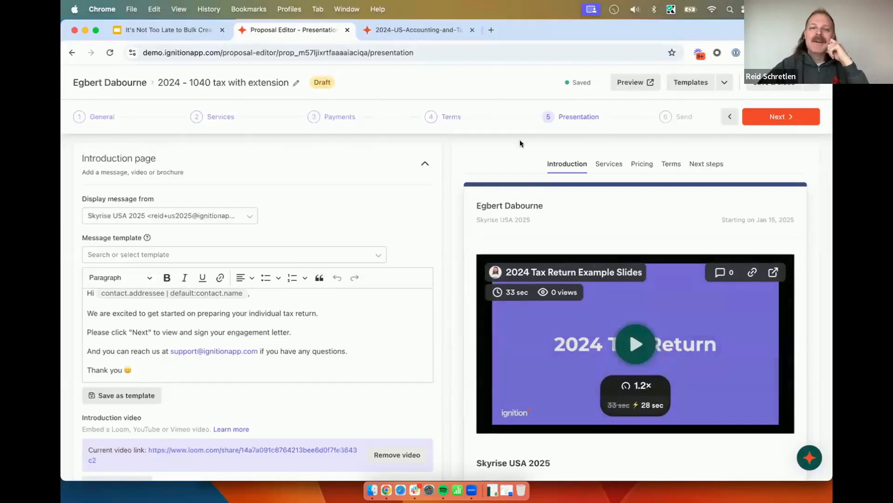
{"action": "left_click", "coordinate": [757, 87]}
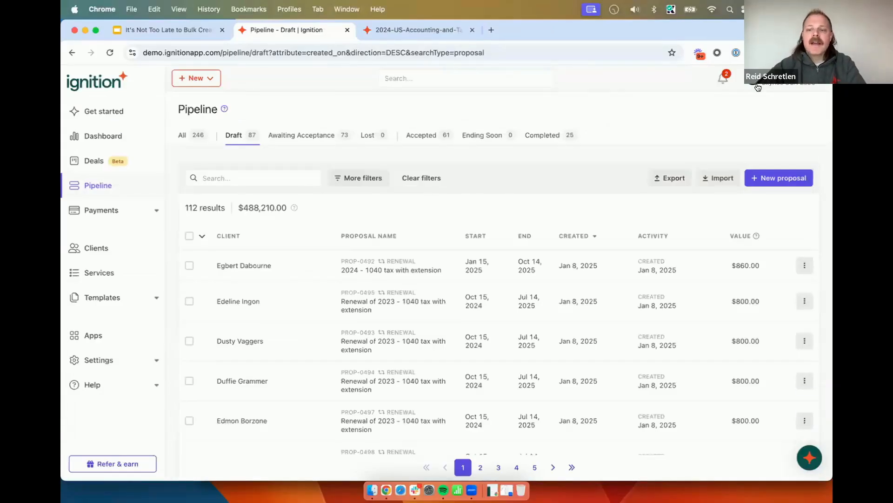
Step: Open bulk price adjustment for all draft proposals on the page, examine the per-service new prices, and exit without updating
{"action": "left_click", "coordinate": [188, 236]}
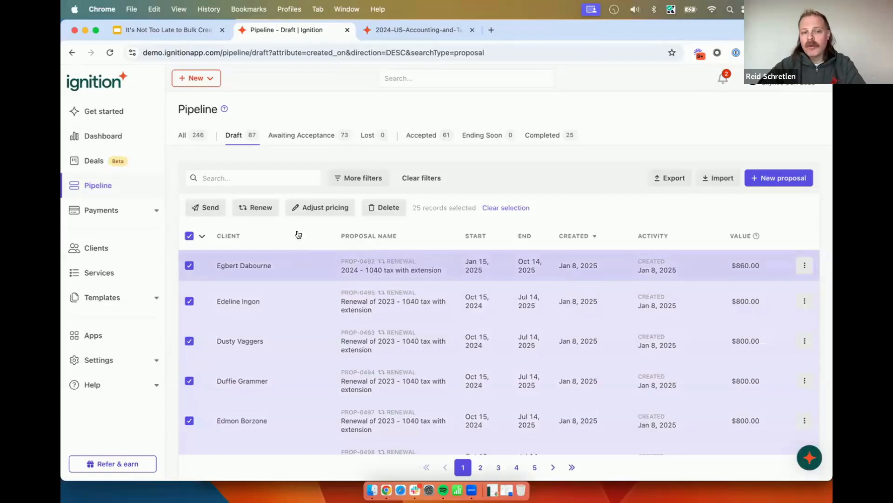
{"action": "left_click", "coordinate": [320, 210]}
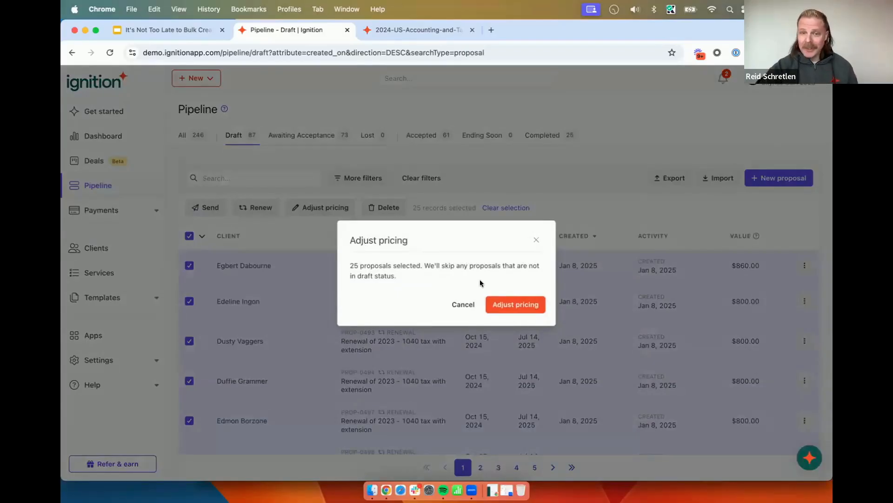
{"action": "left_click", "coordinate": [511, 303]}
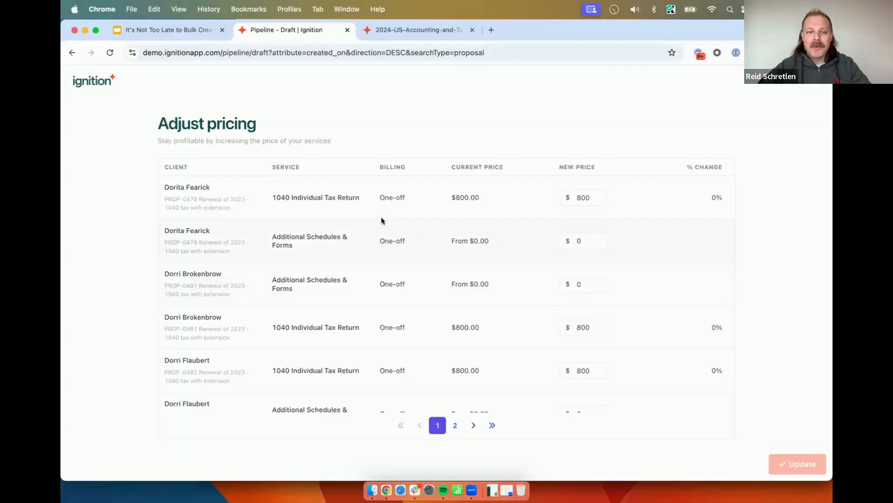
{"action": "left_click_drag", "start_coordinate": [198, 199], "coordinate": [263, 221]}
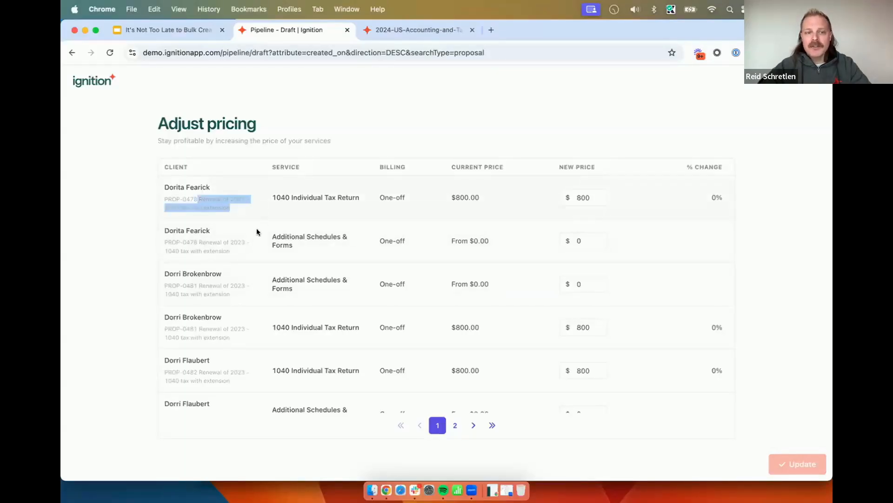
{"action": "left_click_drag", "start_coordinate": [225, 243], "coordinate": [236, 242]}
{"action": "left_click_drag", "start_coordinate": [224, 285], "coordinate": [234, 285]}
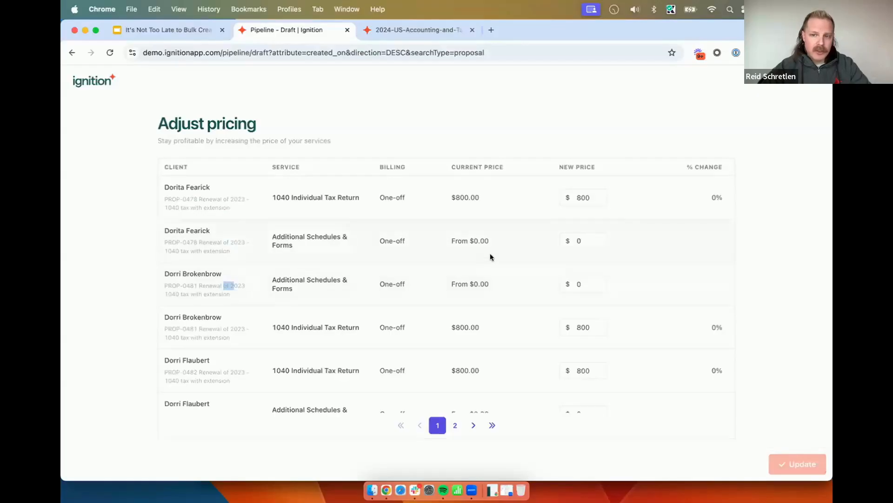
{"action": "double_click", "coordinate": [584, 198]}
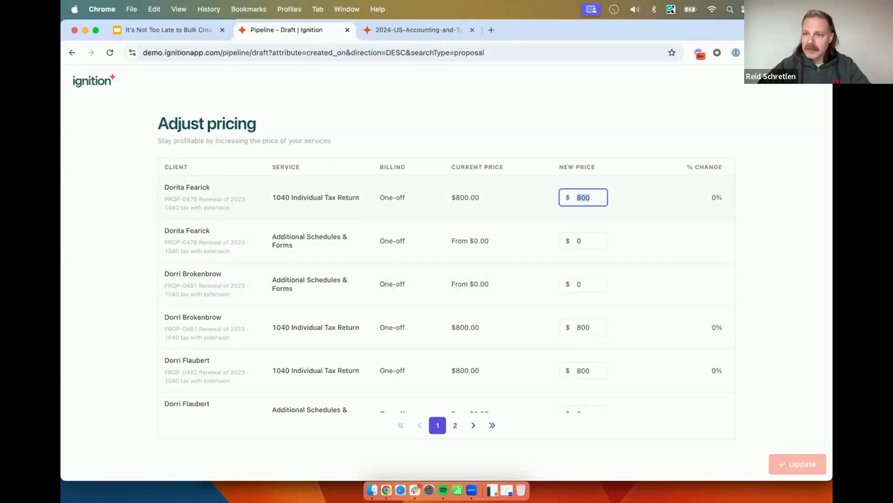
{"action": "left_click", "coordinate": [812, 81]}
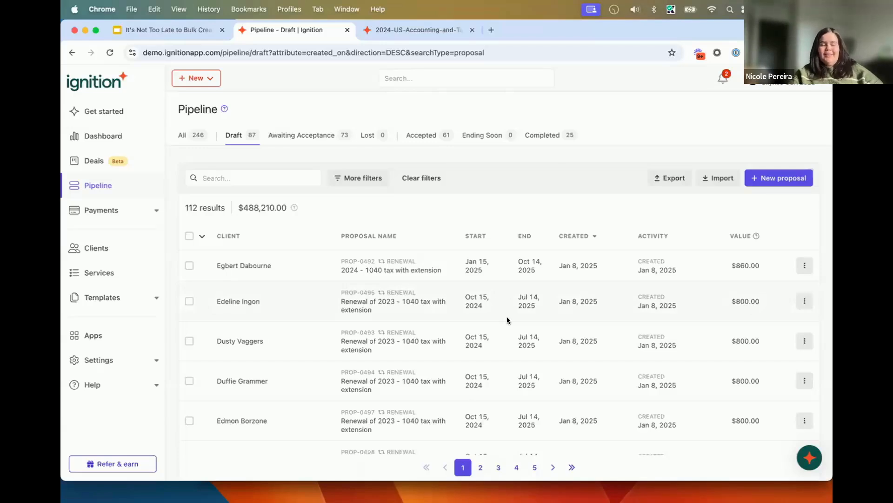
{"action": "key", "text": "XF86AudioRaiseVolume"}
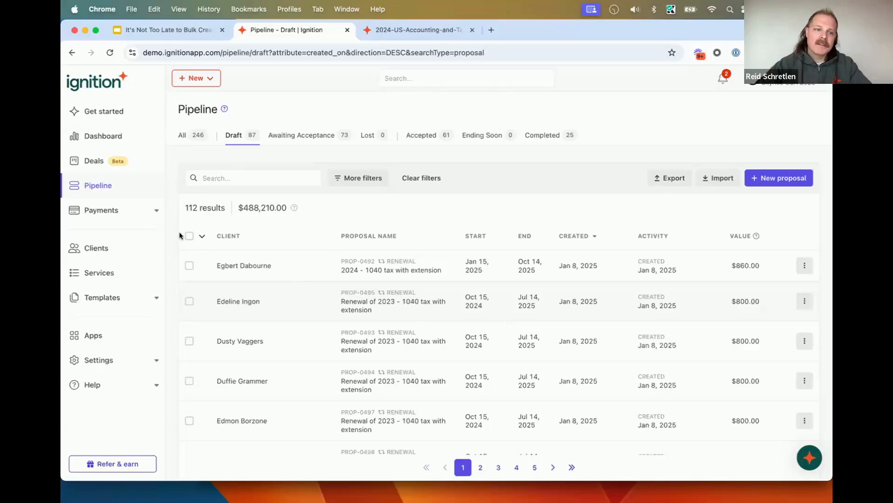
Step: Open the first client in the client list and add a new tag named "newtag2"
{"action": "left_click", "coordinate": [123, 247]}
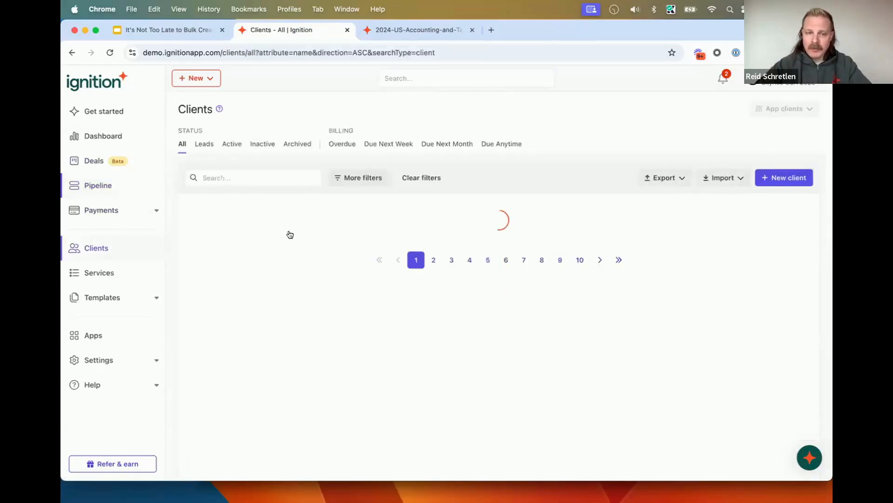
{"action": "left_click", "coordinate": [269, 256]}
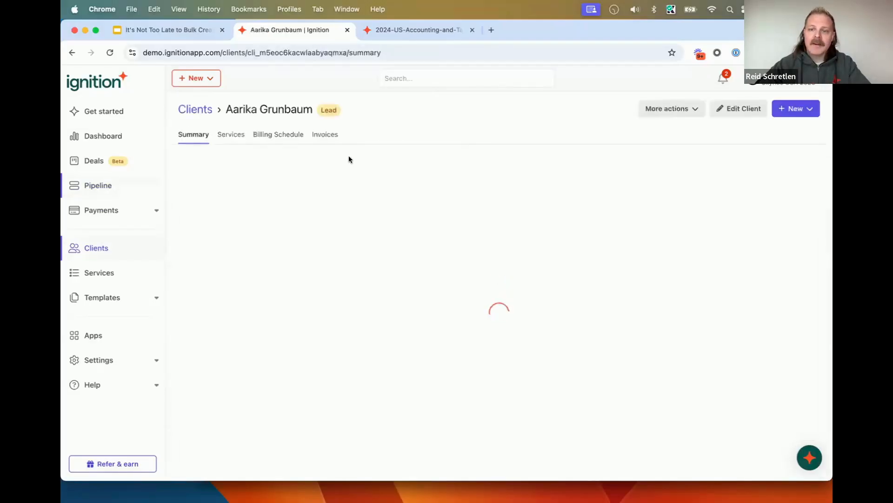
{"action": "left_click", "coordinate": [741, 289]}
{"action": "type", "text": "newte"}
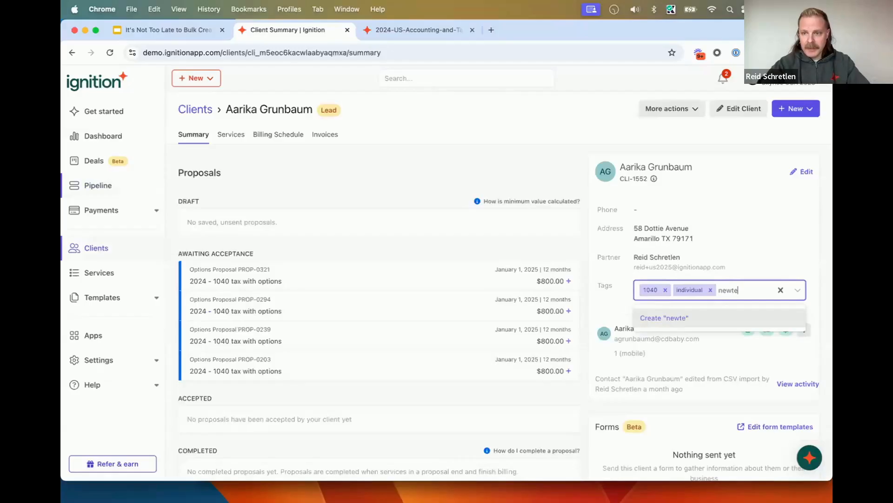
{"action": "key", "text": "BackSpace"}
{"action": "type", "text": "ag2"}
{"action": "key", "text": "Return"}
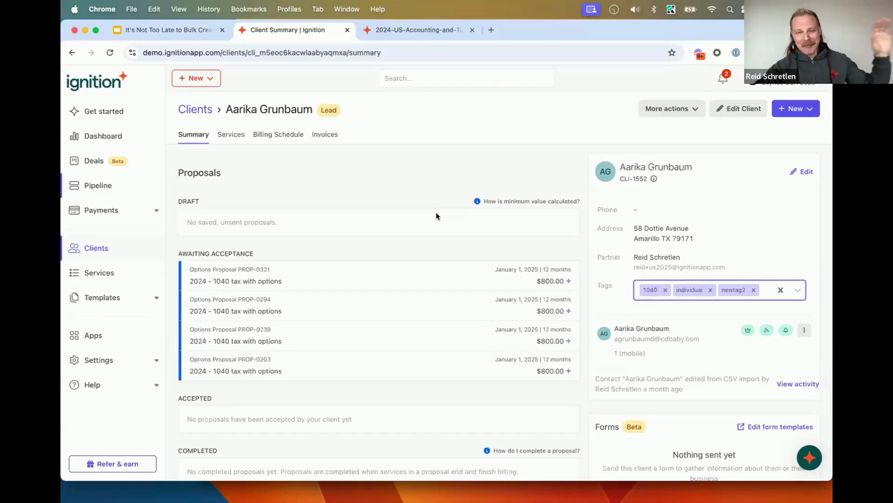
Step: Export the clients from the full client list as a CSV and dismiss the export notice
{"action": "left_click", "coordinate": [135, 246]}
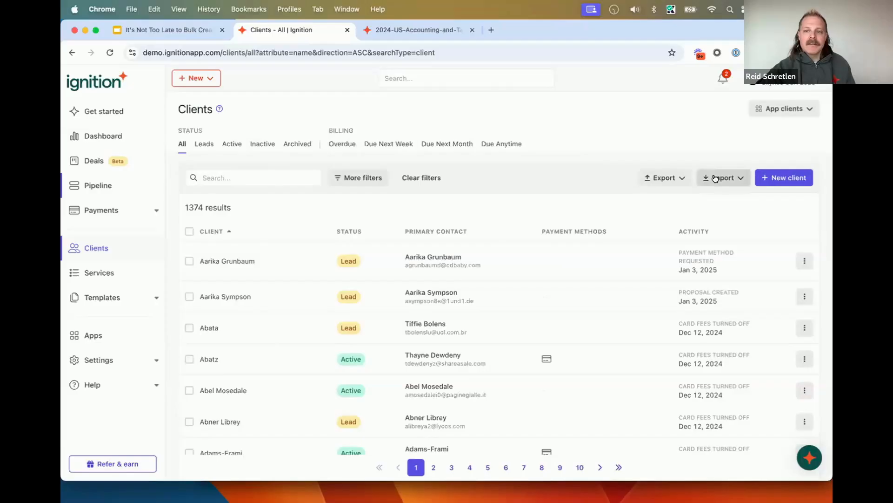
{"action": "left_click", "coordinate": [681, 179]}
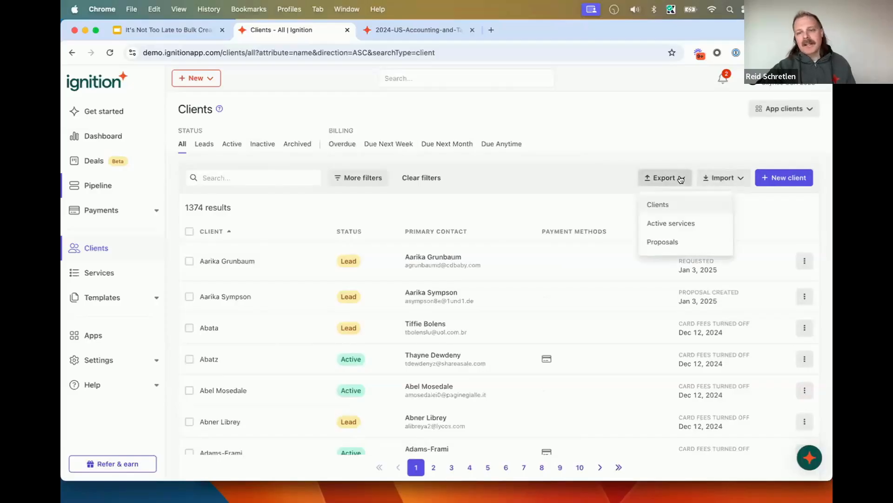
{"action": "left_click", "coordinate": [673, 204]}
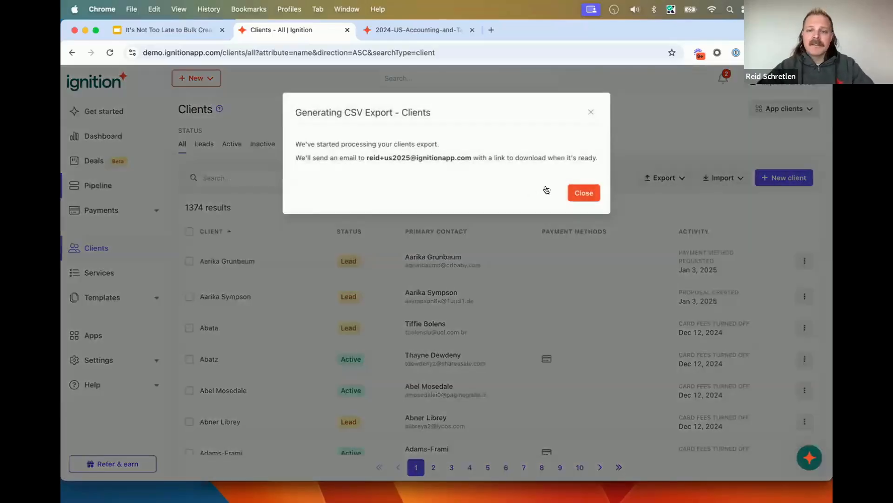
{"action": "left_click", "coordinate": [583, 192]}
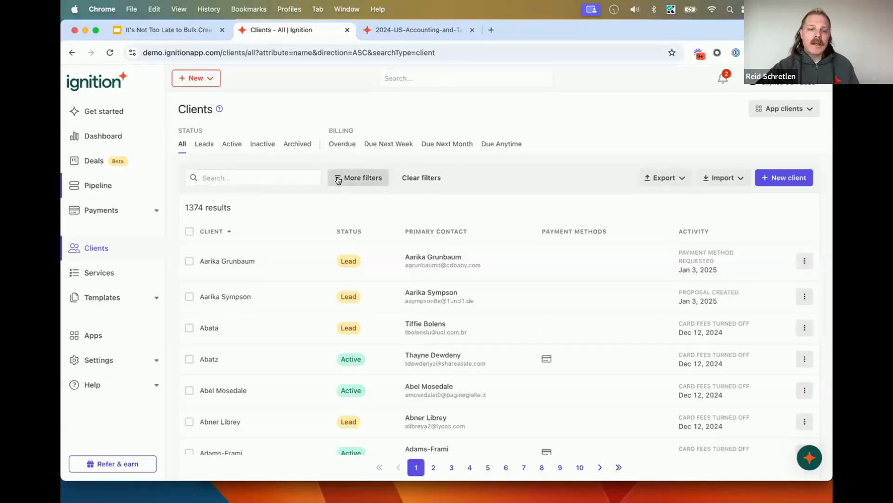
Step: Filter the client list by the tag "newtag2"
{"action": "left_click", "coordinate": [358, 177]}
{"action": "scroll", "coordinate": [358, 312], "scroll_direction": "down", "scroll_amount": 5}
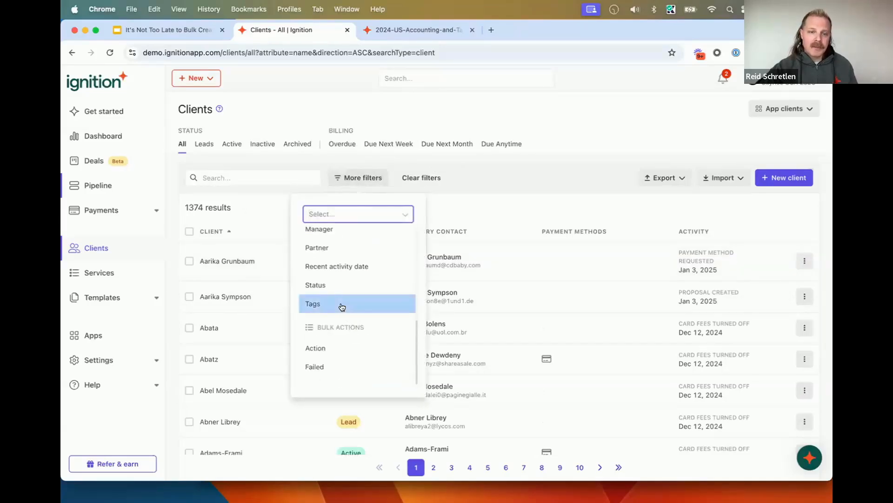
{"action": "left_click", "coordinate": [343, 305]}
{"action": "type", "text": "new"}
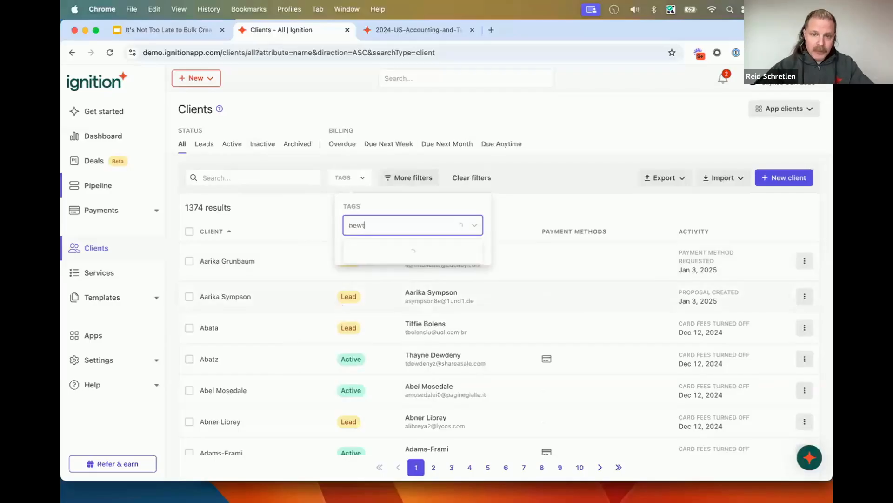
{"action": "type", "text": "t"}
{"action": "left_click", "coordinate": [388, 254]}
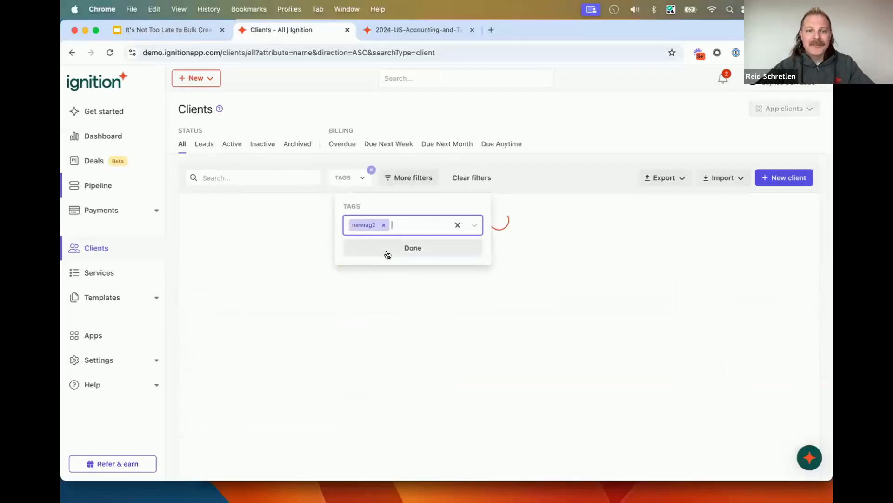
{"action": "left_click", "coordinate": [393, 249]}
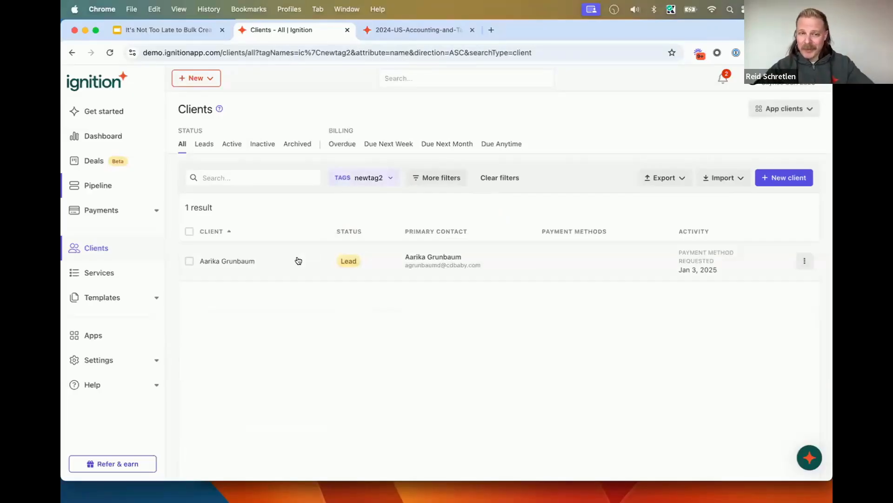
Step: Remove the "newtag2" tag from the filtered client's record and reload the page
{"action": "left_click", "coordinate": [298, 261]}
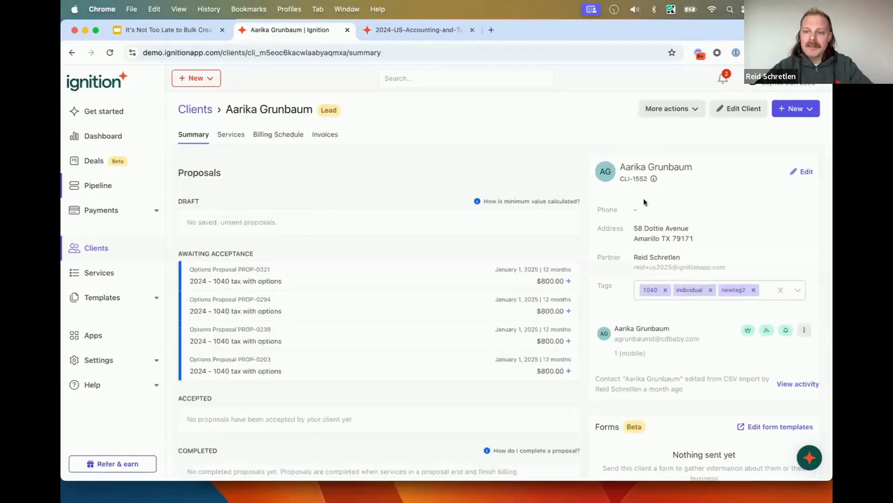
{"action": "left_click", "coordinate": [753, 289]}
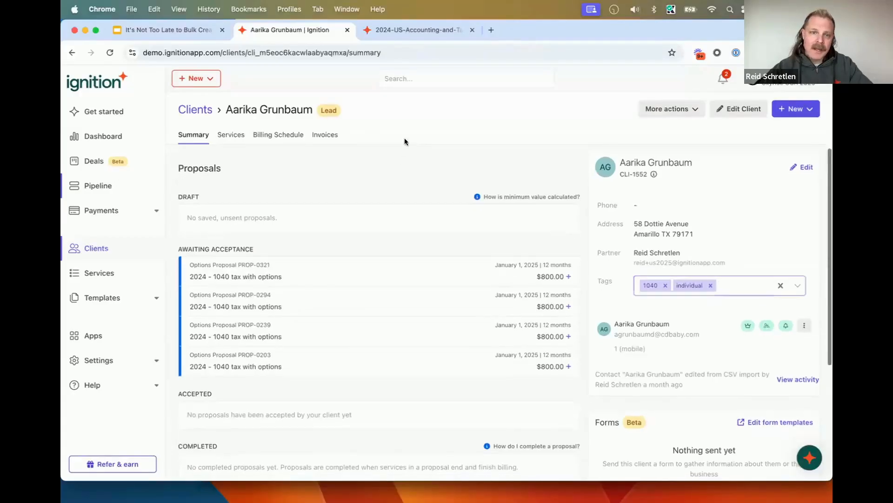
{"action": "left_click", "coordinate": [110, 53]}
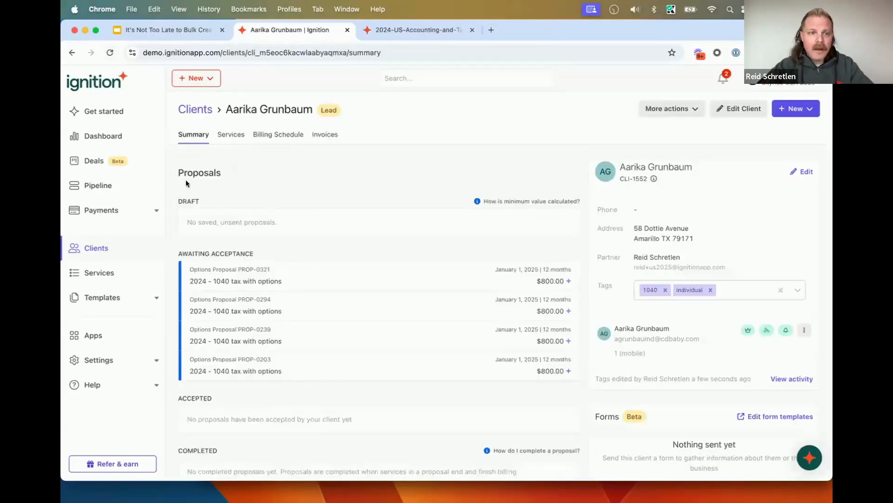
Step: Open the fifth client in the full client list, begin a tag named "new", and clear the client's tags
{"action": "left_click", "coordinate": [123, 246]}
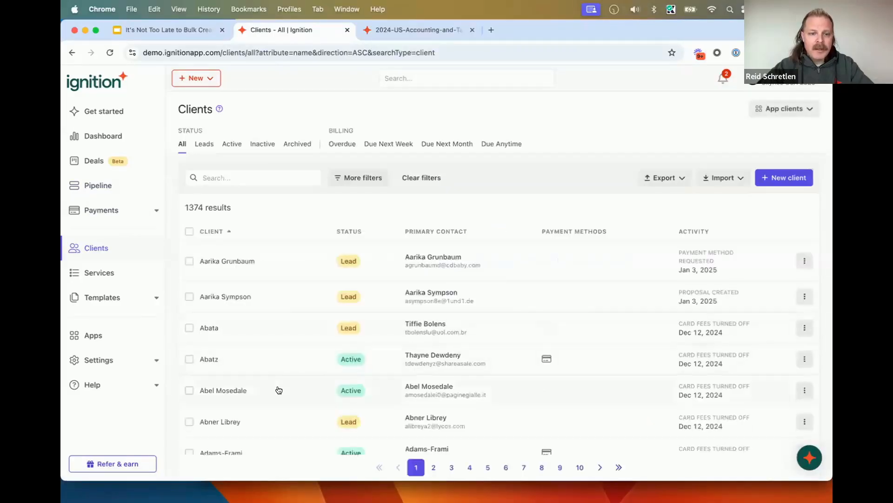
{"action": "left_click", "coordinate": [279, 390]}
{"action": "left_click", "coordinate": [724, 288]}
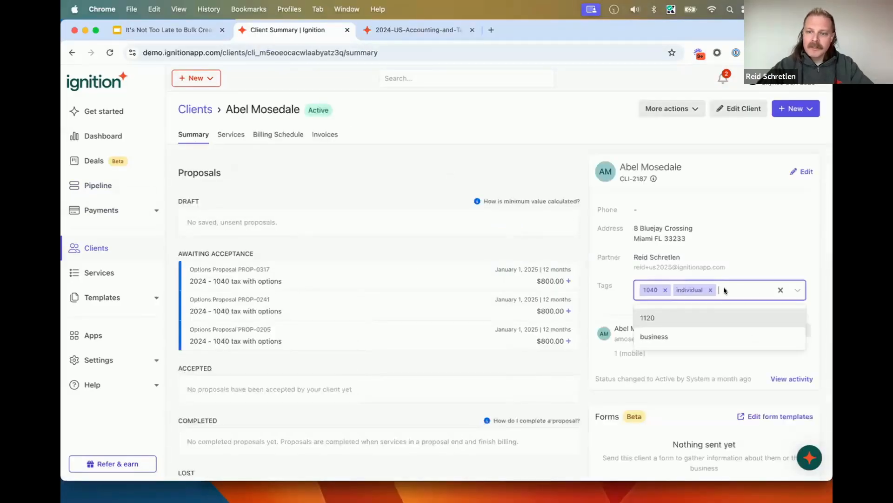
{"action": "type", "text": "new"}
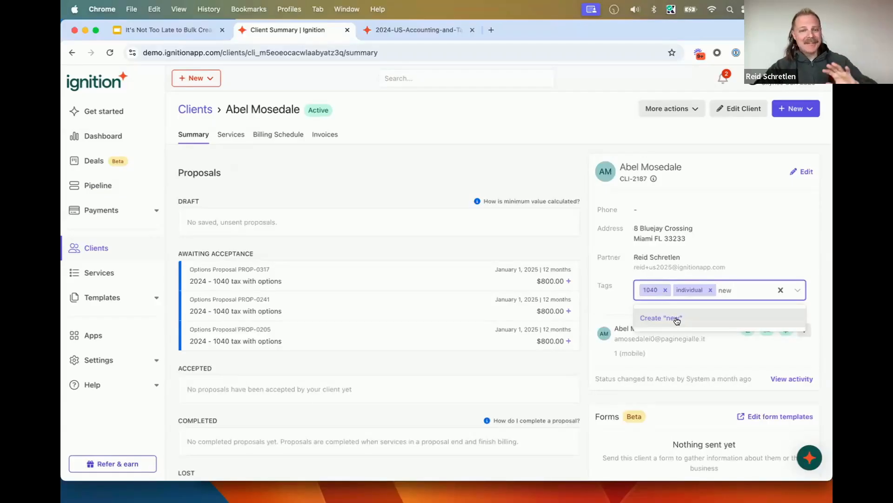
{"action": "left_click", "coordinate": [779, 291]}
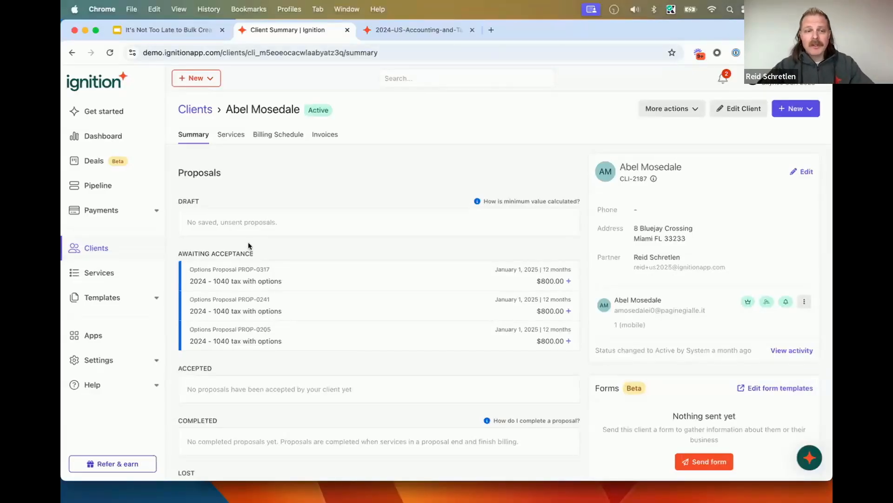
Step: Open the "Industry Standard Engagement Terms" template from the terms templates and save it
{"action": "left_click", "coordinate": [116, 298]}
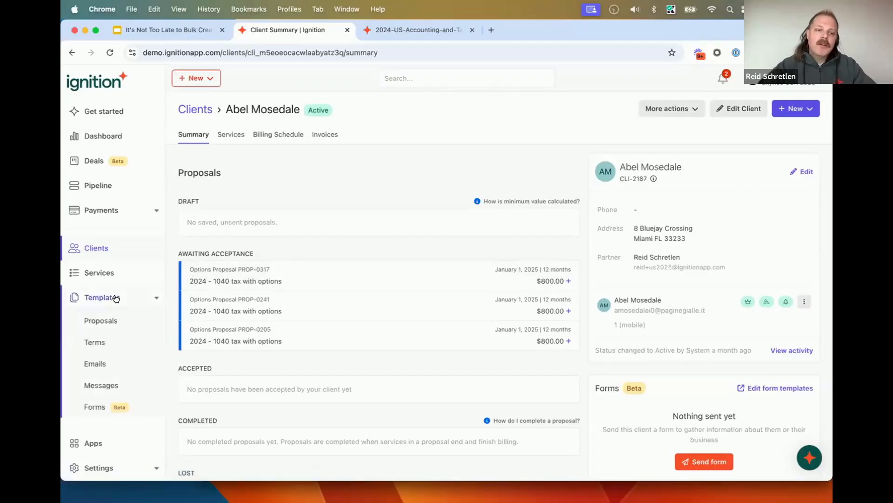
{"action": "left_click", "coordinate": [112, 342]}
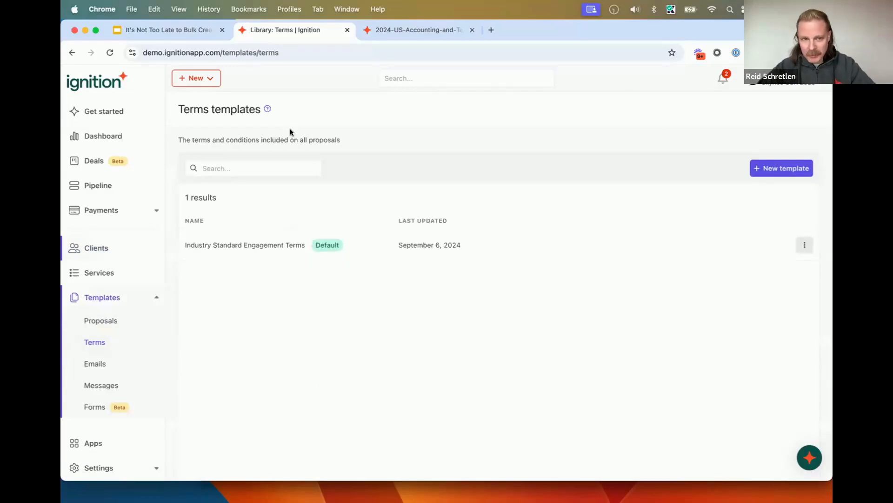
{"action": "left_click", "coordinate": [287, 247]}
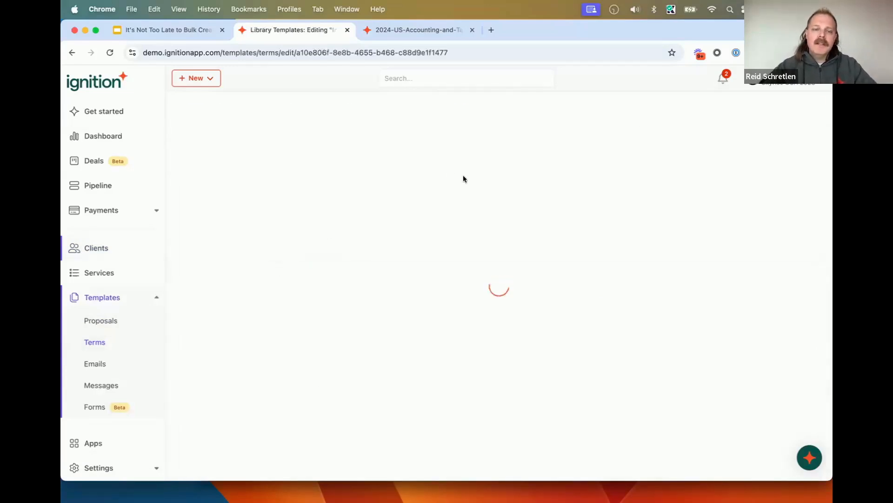
{"action": "left_click", "coordinate": [361, 284]}
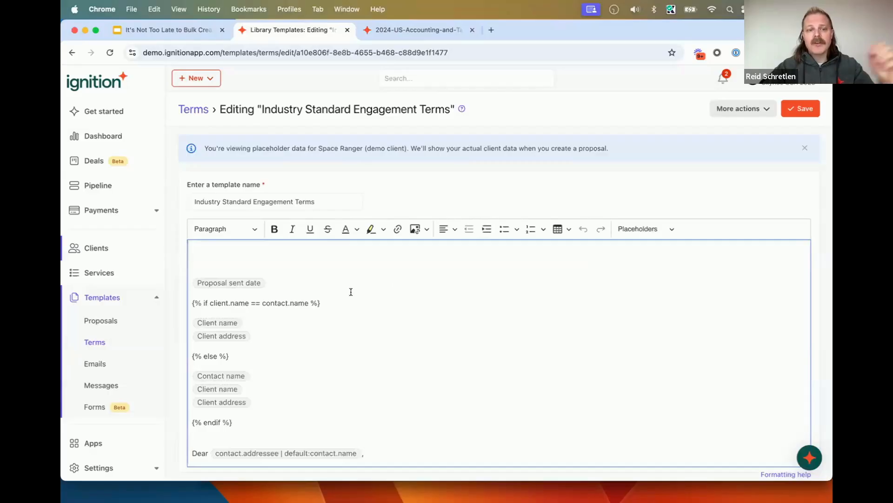
{"action": "left_click", "coordinate": [800, 109]}
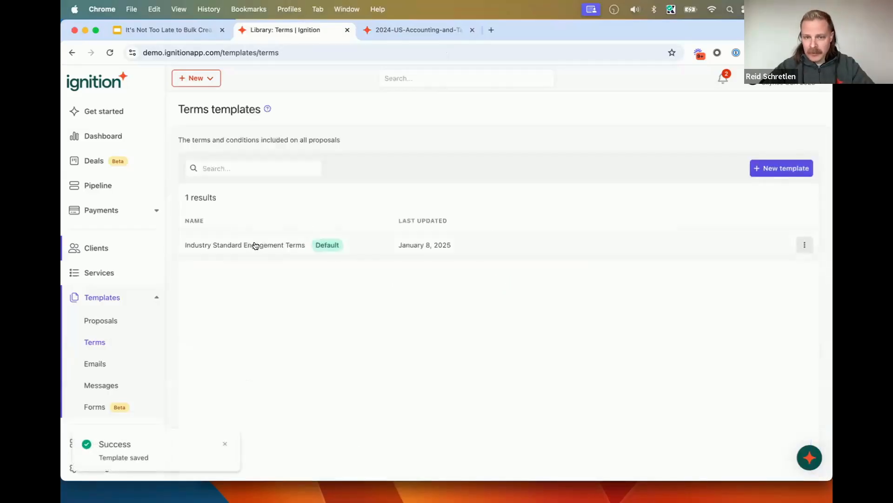
Step: Insert "2025" after "ENGAGEMENT LETTER" in the heading of the "Industry Standard Engagement Terms" template and save it
{"action": "left_click", "coordinate": [257, 245]}
{"action": "scroll", "coordinate": [307, 336], "scroll_direction": "down", "scroll_amount": 5}
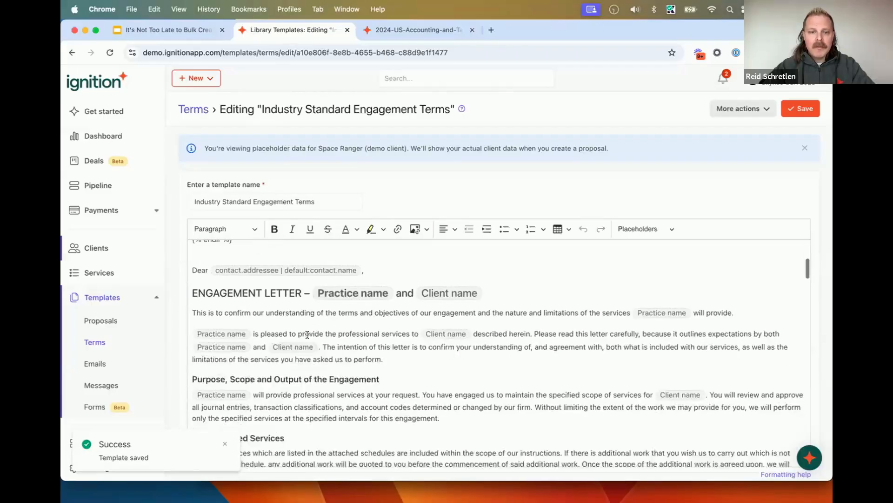
{"action": "left_click", "coordinate": [300, 292]}
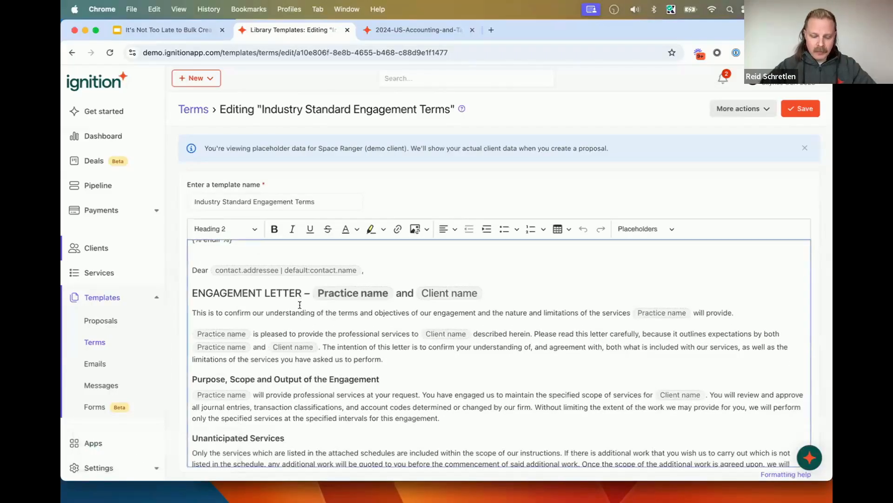
{"action": "type", "text": "202"}
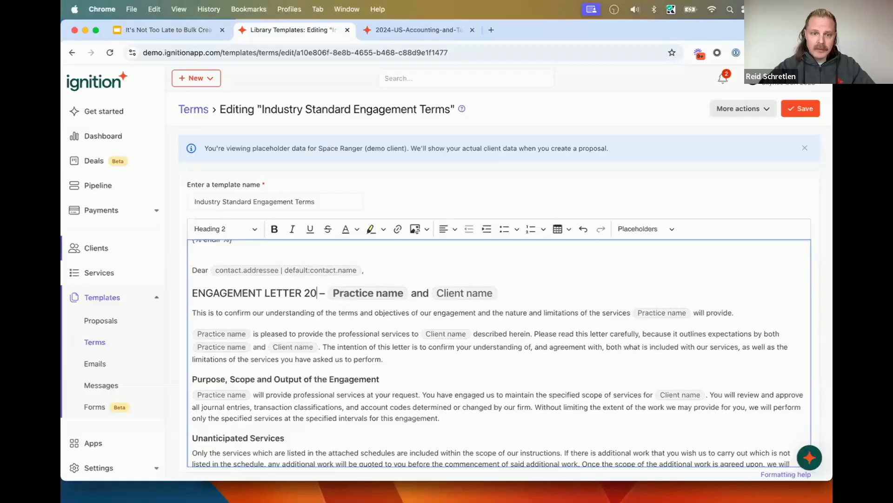
{"action": "type", "text": "5"}
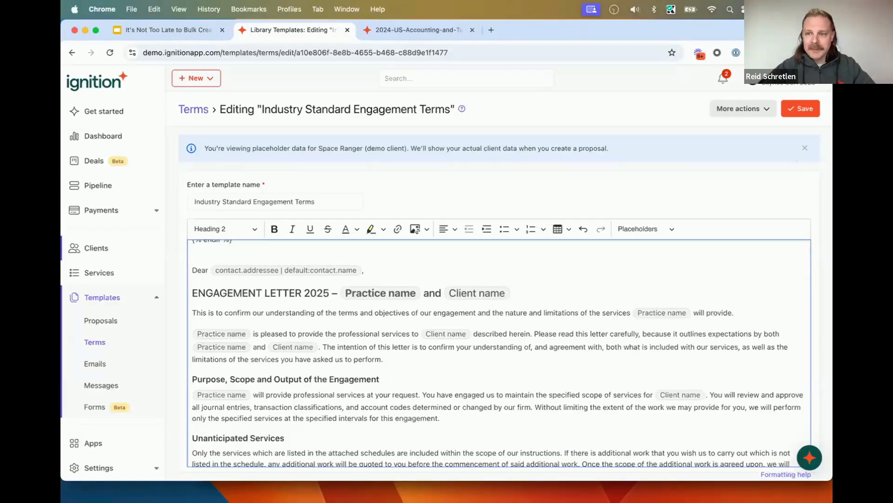
{"action": "left_click", "coordinate": [800, 107]}
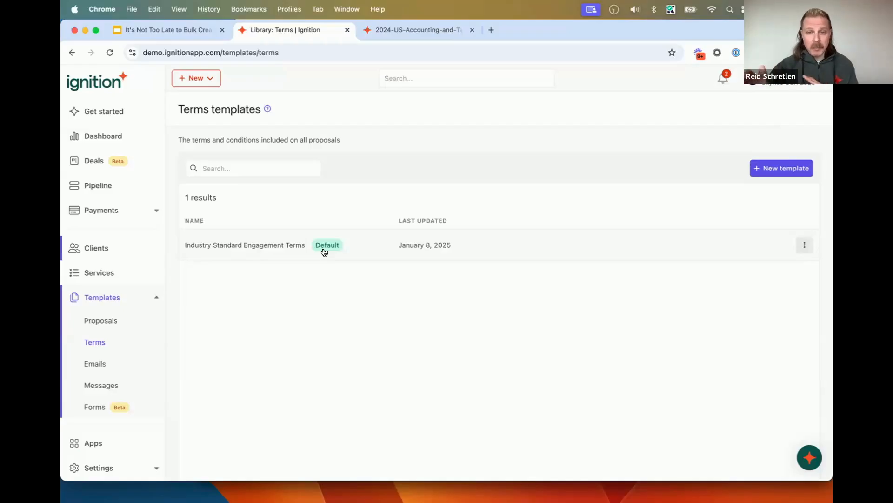
Step: Open the newest draft proposal in the pipeline, examine the engagement letter heading in its terms, and close the proposal
{"action": "left_click", "coordinate": [121, 184]}
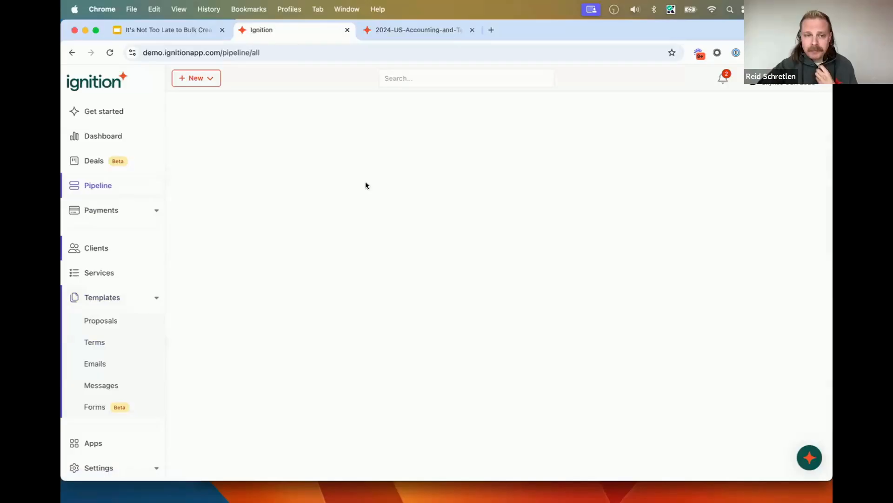
{"action": "left_click", "coordinate": [247, 138]}
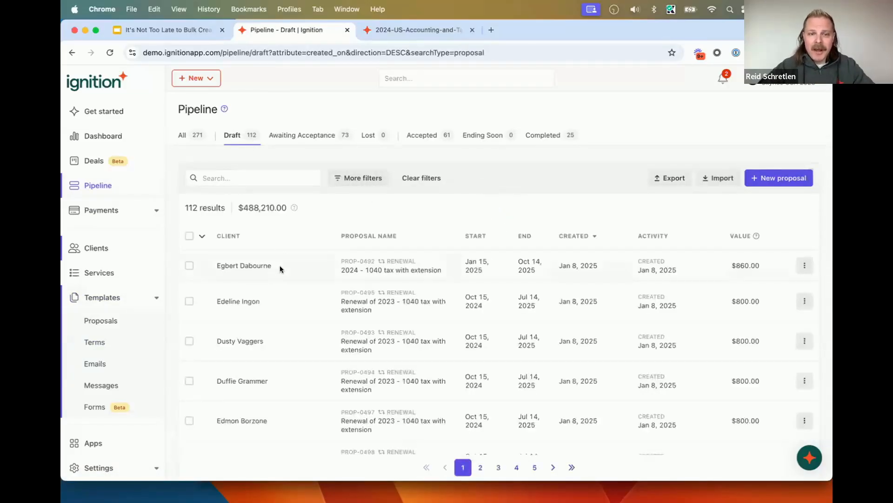
{"action": "left_click", "coordinate": [261, 266]}
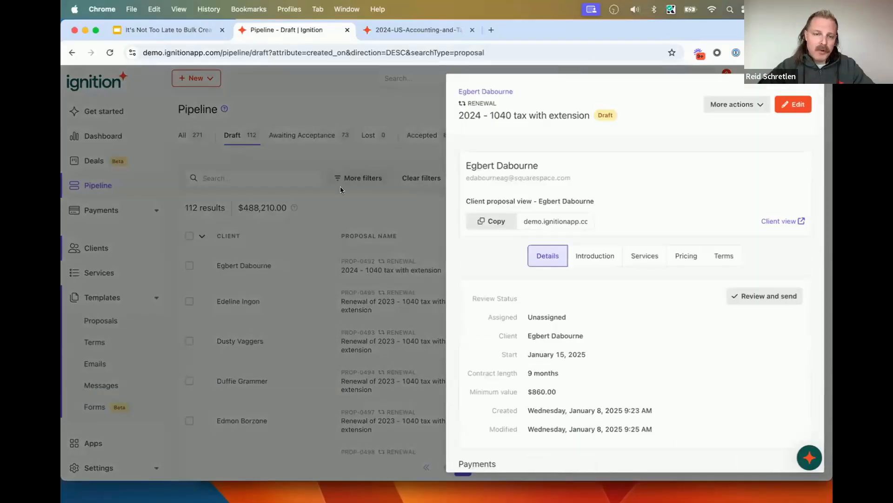
{"action": "left_click", "coordinate": [723, 256]}
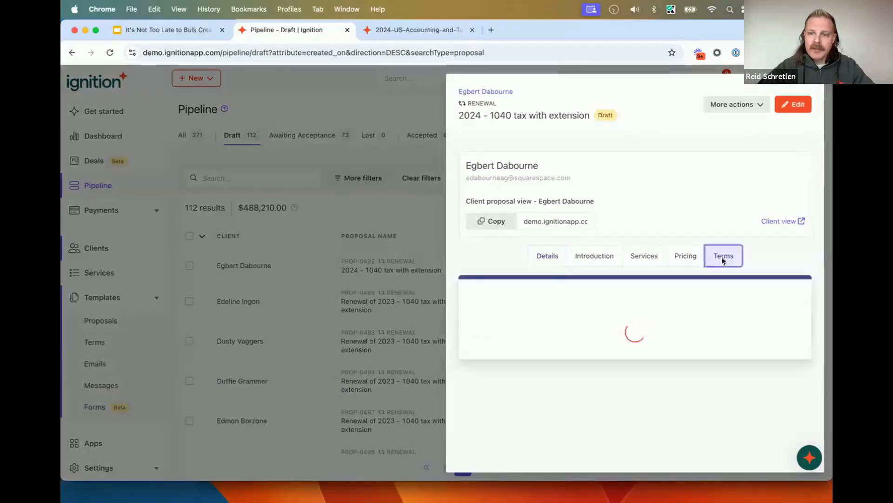
{"action": "scroll", "coordinate": [615, 401], "scroll_direction": "down", "scroll_amount": 1}
{"action": "left_click_drag", "start_coordinate": [584, 419], "coordinate": [619, 419]}
{"action": "left_click", "coordinate": [618, 419]}
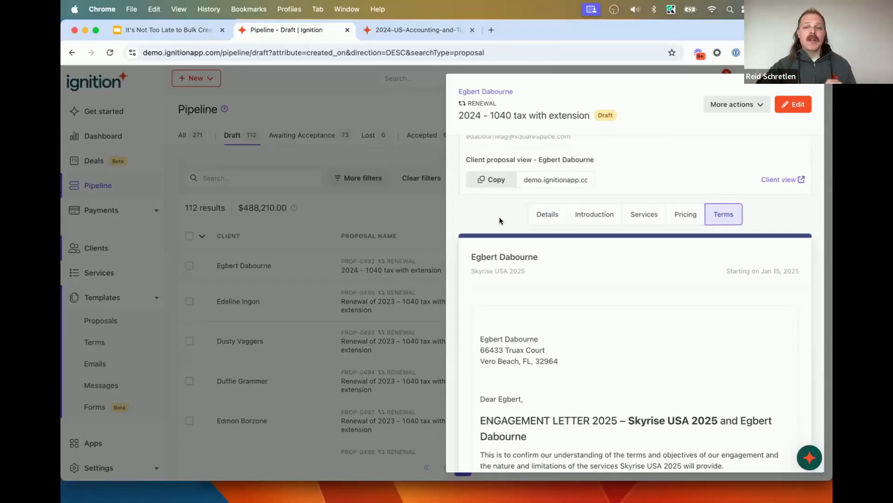
{"action": "scroll", "coordinate": [500, 220], "scroll_direction": "up", "scroll_amount": 2}
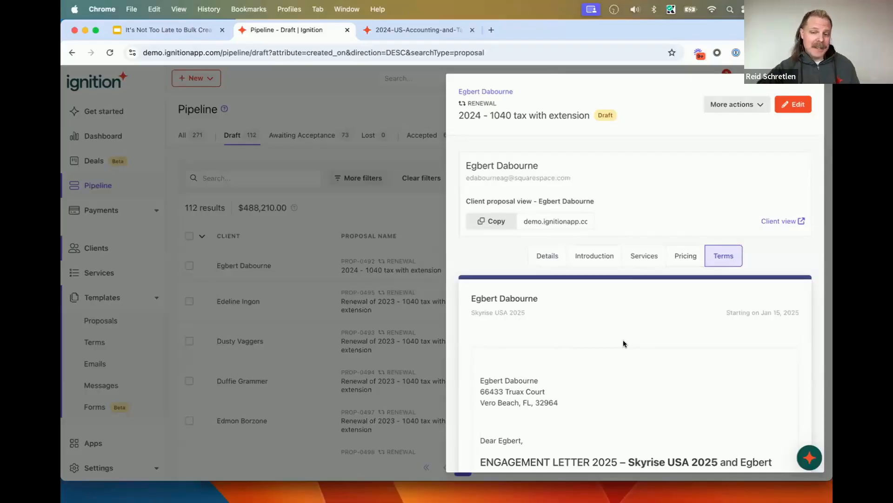
{"action": "scroll", "coordinate": [623, 343], "scroll_direction": "down", "scroll_amount": 2}
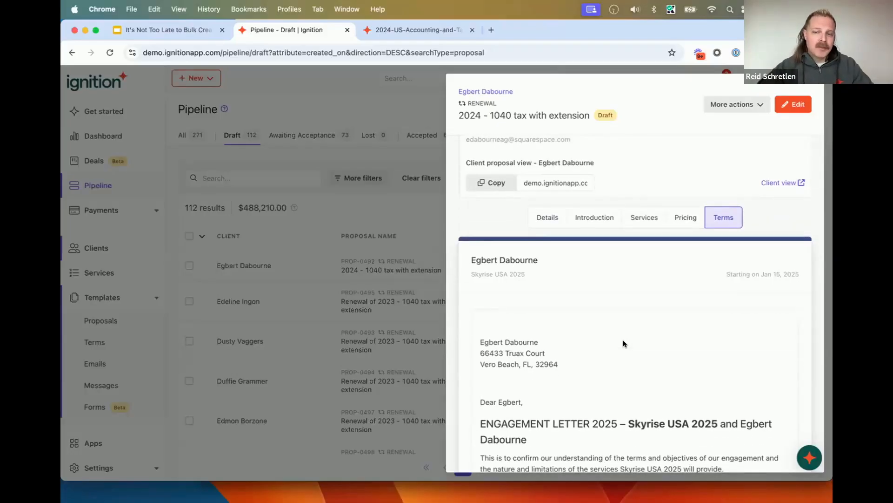
{"action": "scroll", "coordinate": [623, 343], "scroll_direction": "up", "scroll_amount": 2}
{"action": "left_click", "coordinate": [177, 264]}
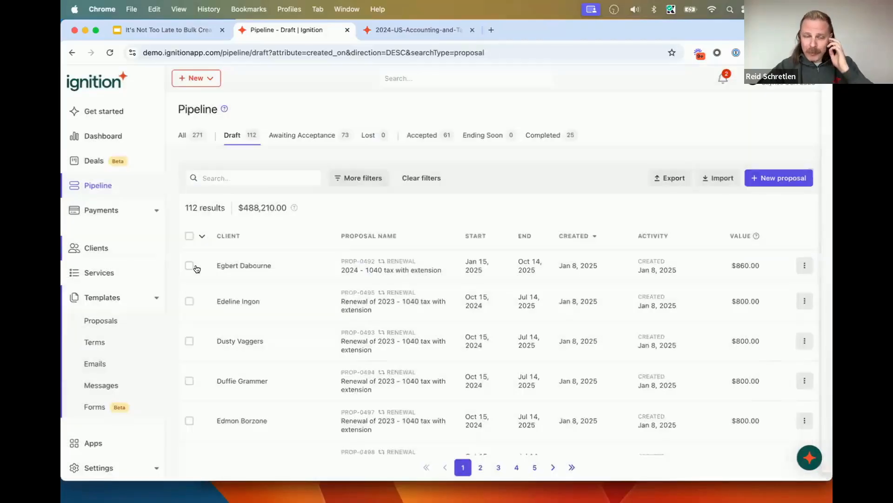
Step: Add the bullet "Some new thing" to the end of the "1040 Individual Tax Return" service description list and save the service
{"action": "left_click", "coordinate": [109, 279]}
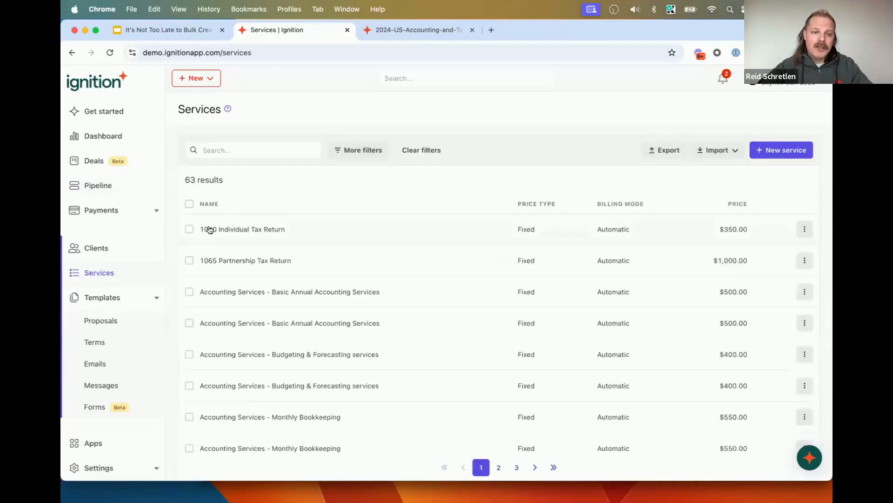
{"action": "left_click", "coordinate": [210, 229]}
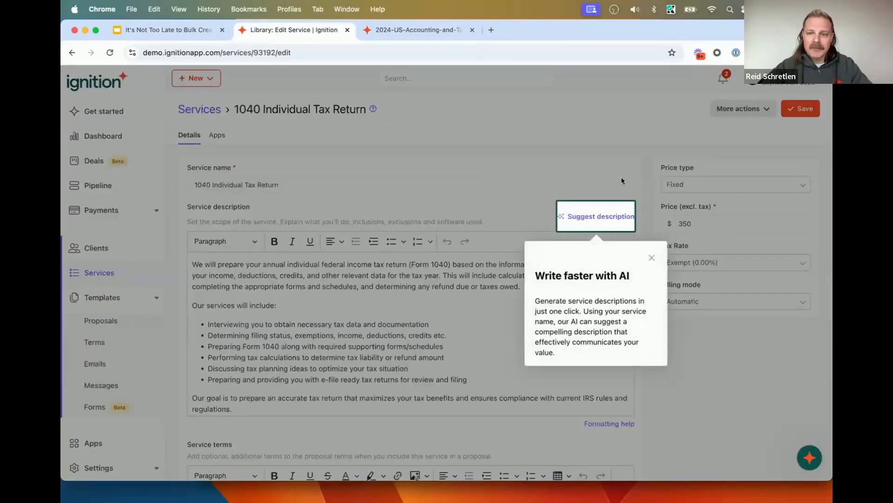
{"action": "left_click", "coordinate": [652, 257]}
{"action": "left_click", "coordinate": [289, 305]}
{"action": "left_click", "coordinate": [486, 379]}
{"action": "key", "text": "Return"}
{"action": "type", "text": "Some new thin"}
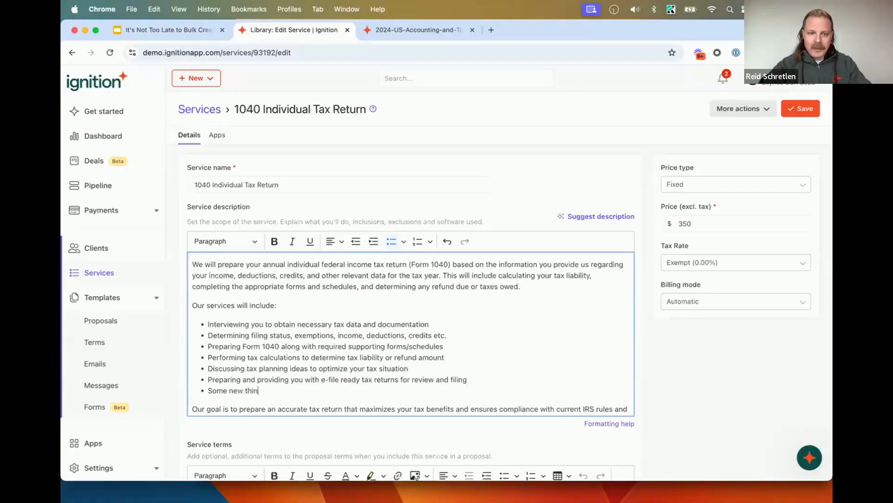
{"action": "type", "text": "g"}
{"action": "key", "text": "super+s"}
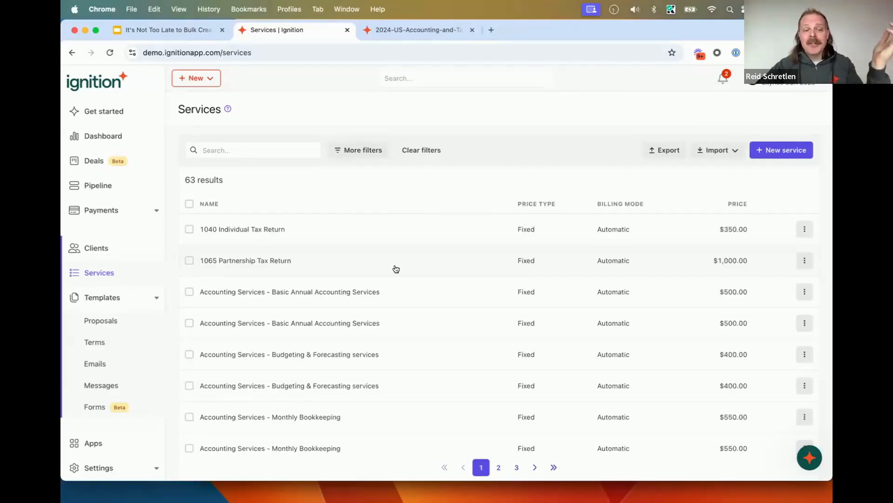
Step: View the list of terms templates and return to the services list
{"action": "left_click", "coordinate": [119, 341]}
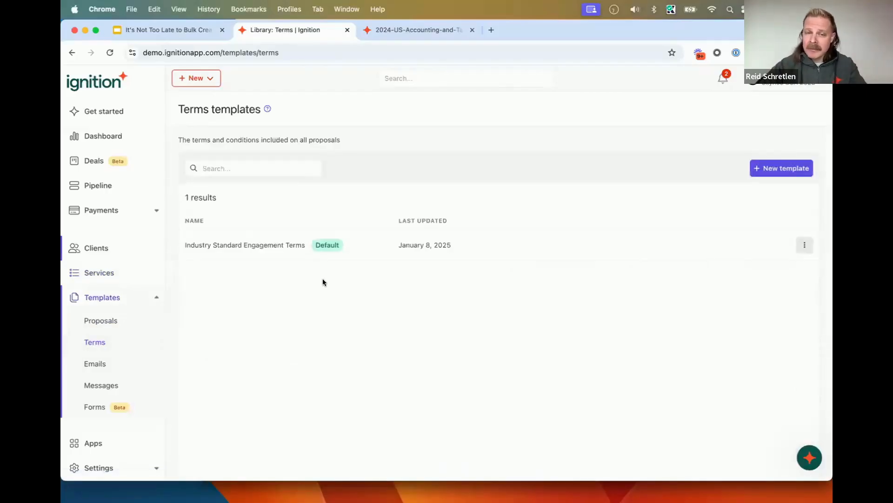
{"action": "left_click", "coordinate": [131, 271]}
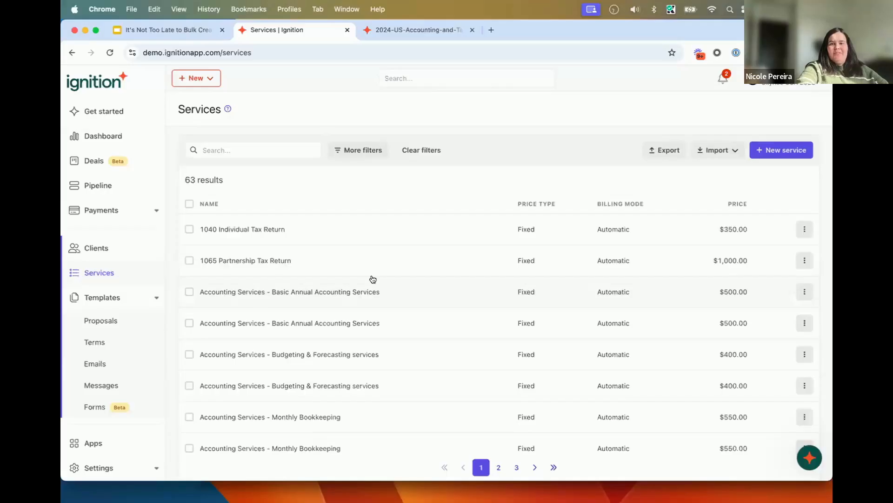
{"action": "key", "text": "XF86AudioRaiseVolume"}
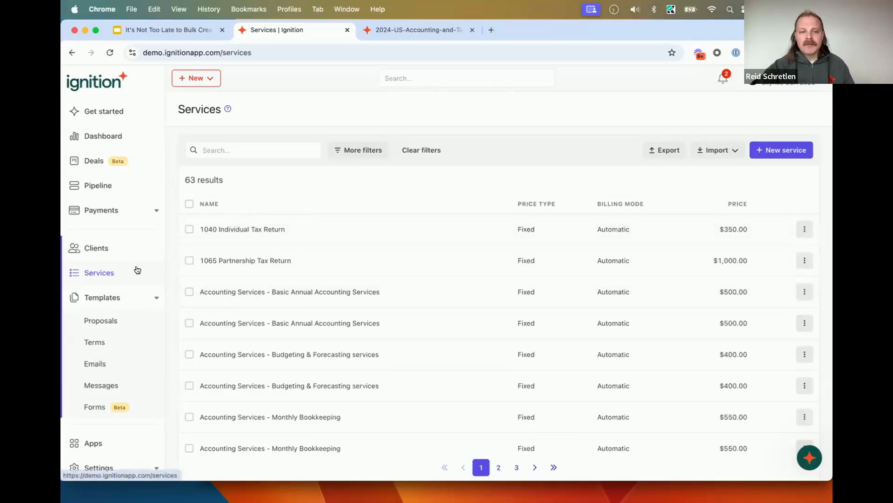
Step: Start a new service in the services library and name it "Cashflow Reporting"
{"action": "scroll", "coordinate": [308, 294], "scroll_direction": "down", "scroll_amount": 2}
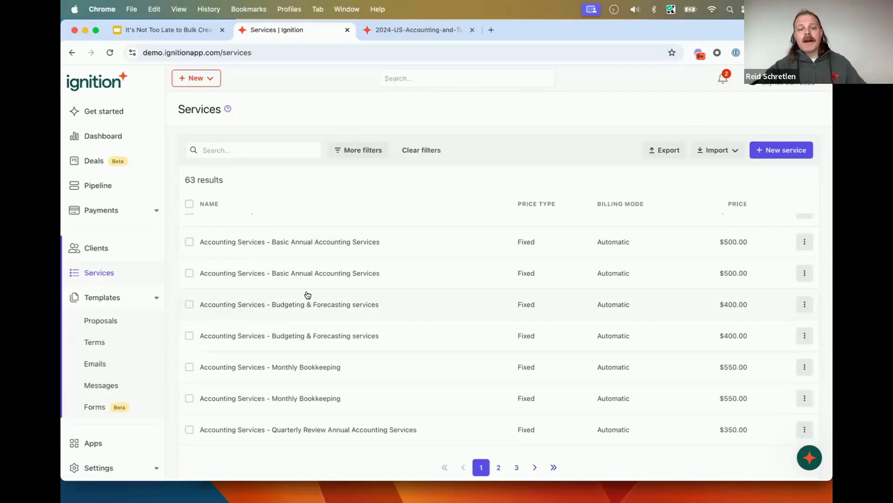
{"action": "left_click", "coordinate": [772, 150]}
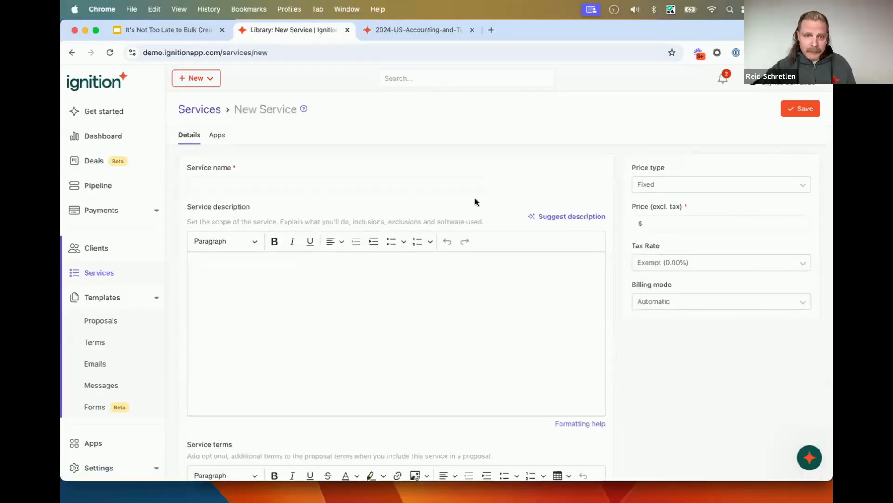
{"action": "left_click", "coordinate": [360, 183]}
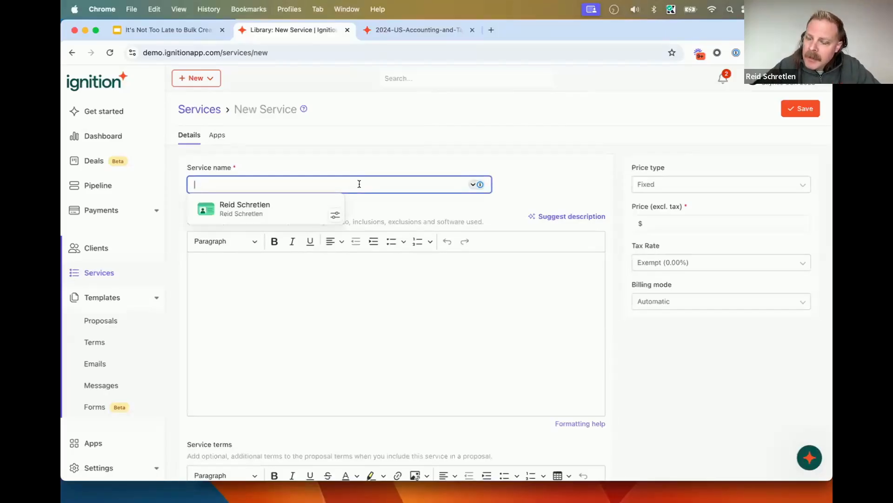
{"action": "type", "text": "Cas"}
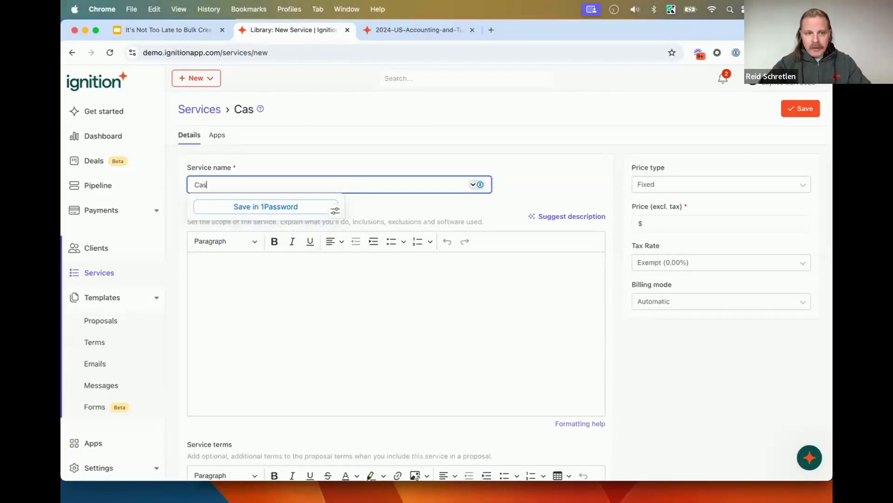
{"action": "type", "text": "hflow Re"}
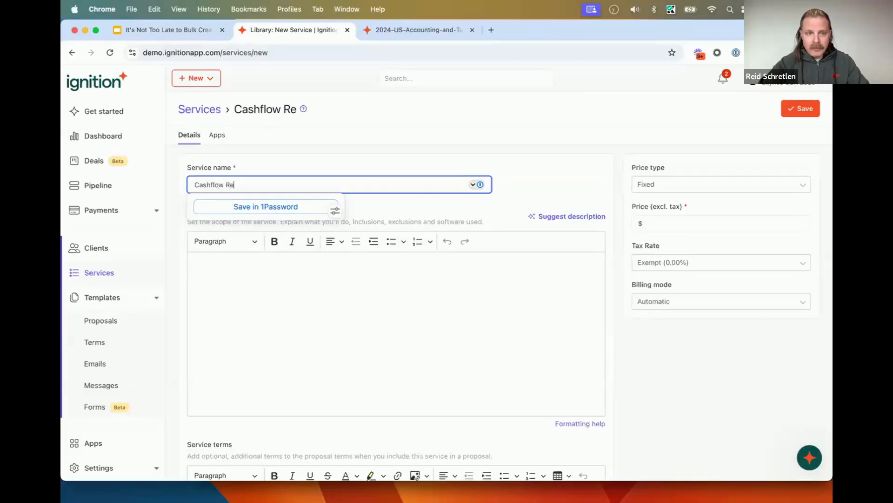
{"action": "type", "text": "porting"}
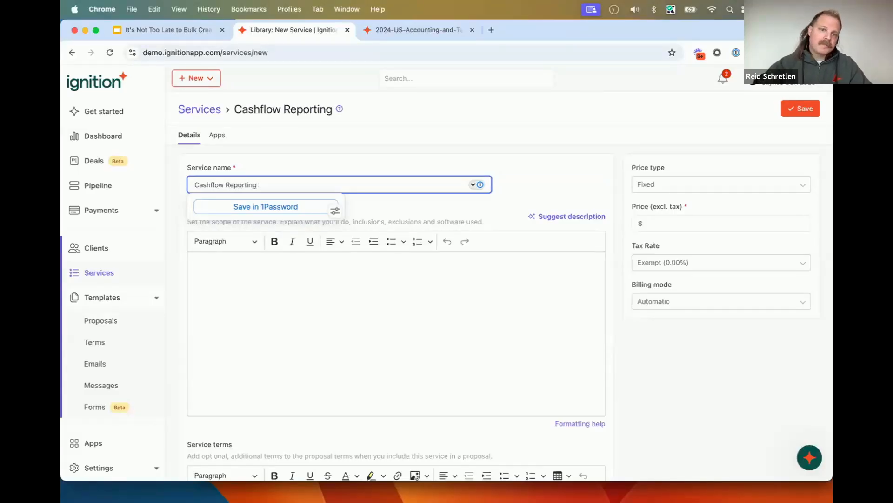
Step: Generate a suggested description for the Cashflow Reporting service, read it through and use it as the service description
{"action": "left_click", "coordinate": [521, 158]}
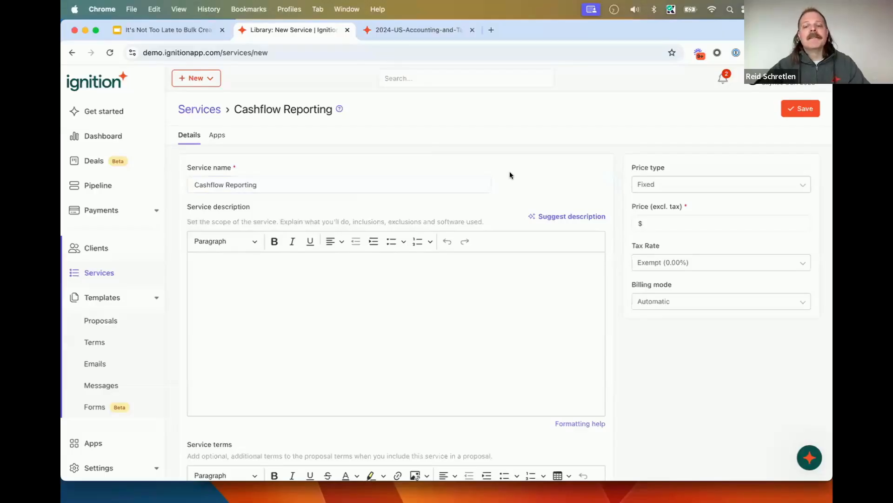
{"action": "left_click", "coordinate": [566, 216]}
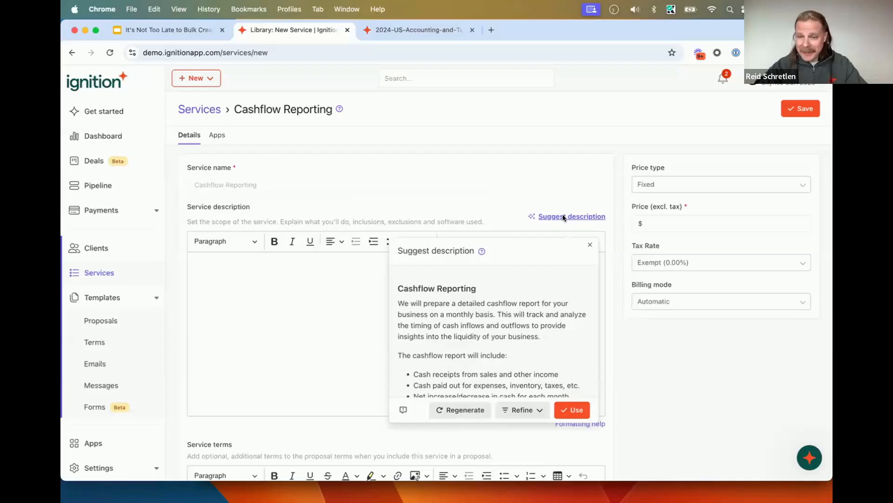
{"action": "left_click_drag", "start_coordinate": [398, 303], "coordinate": [508, 322]}
{"action": "left_click", "coordinate": [508, 321]}
{"action": "scroll", "coordinate": [507, 322], "scroll_direction": "down", "scroll_amount": 1}
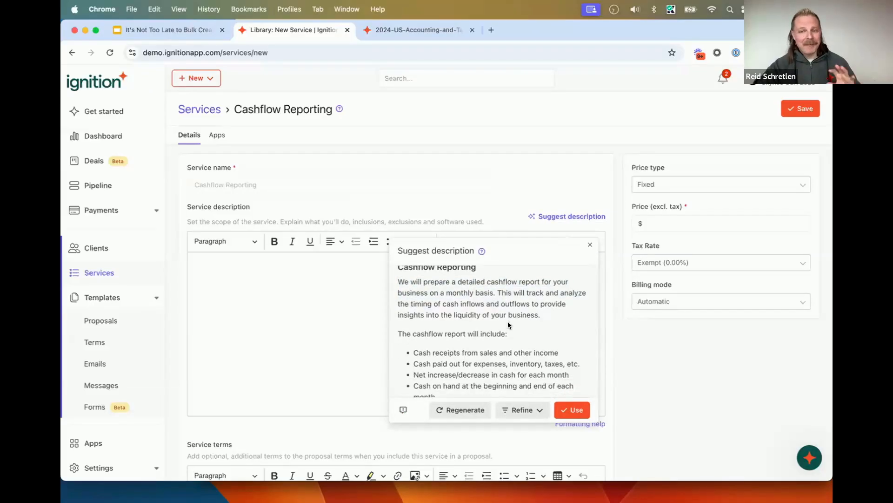
{"action": "scroll", "coordinate": [507, 323], "scroll_direction": "down", "scroll_amount": 1}
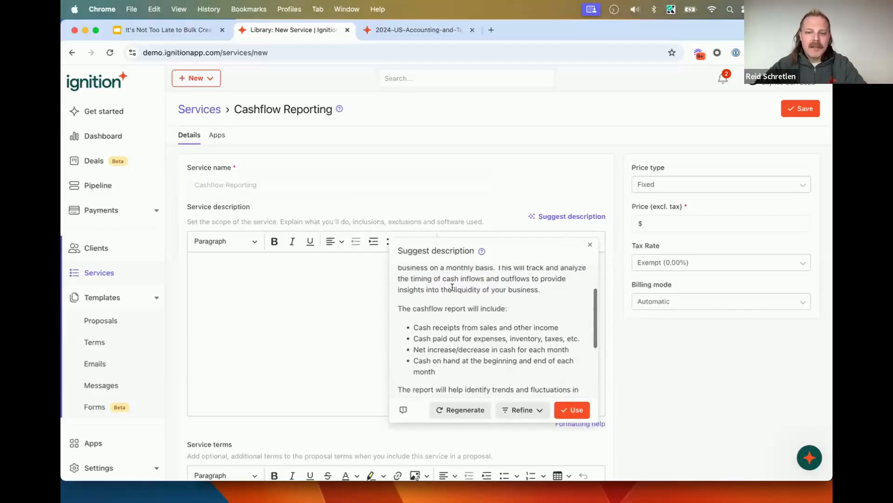
{"action": "left_click_drag", "start_coordinate": [443, 279], "coordinate": [518, 338]}
{"action": "scroll", "coordinate": [517, 337], "scroll_direction": "down", "scroll_amount": 2}
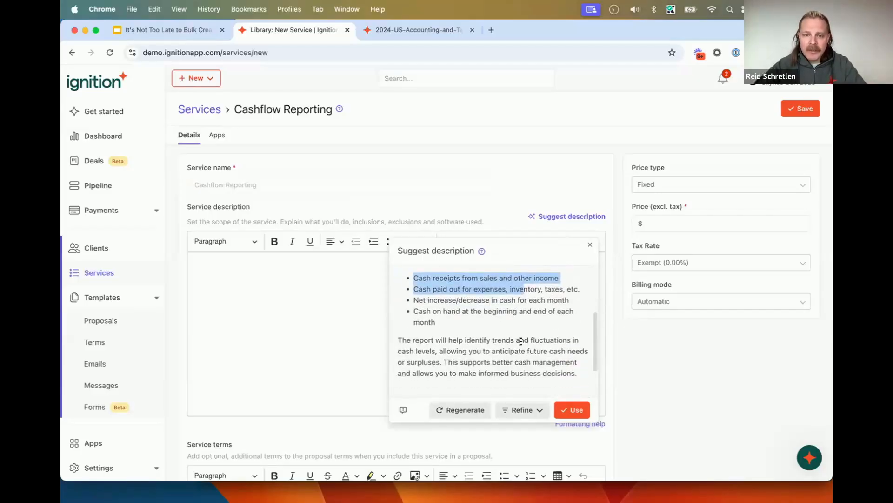
{"action": "scroll", "coordinate": [474, 342], "scroll_direction": "up", "scroll_amount": 4}
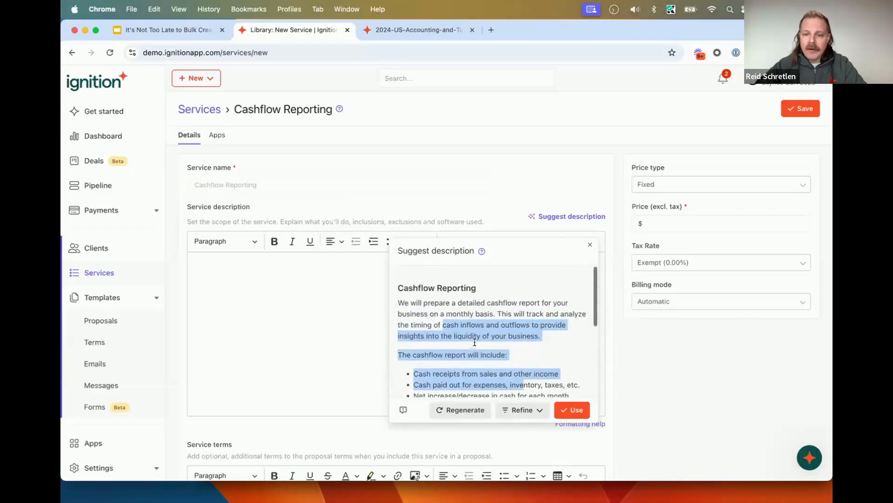
{"action": "left_click", "coordinate": [575, 409]}
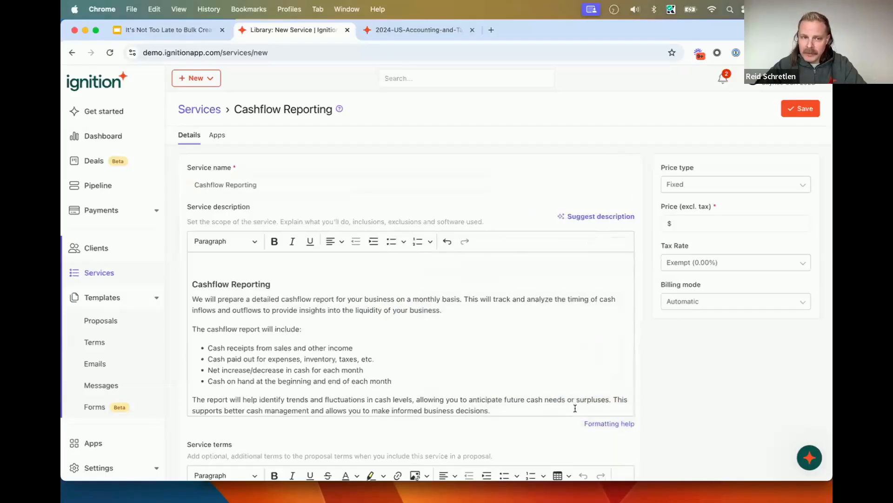
Step: Remove the "Cashflow Reporting" heading and the blank line above it from the service description
{"action": "left_click", "coordinate": [191, 285]}
{"action": "key", "text": "BackSpace"}
{"action": "triple_click", "coordinate": [201, 269]}
{"action": "key", "text": "BackSpace"}
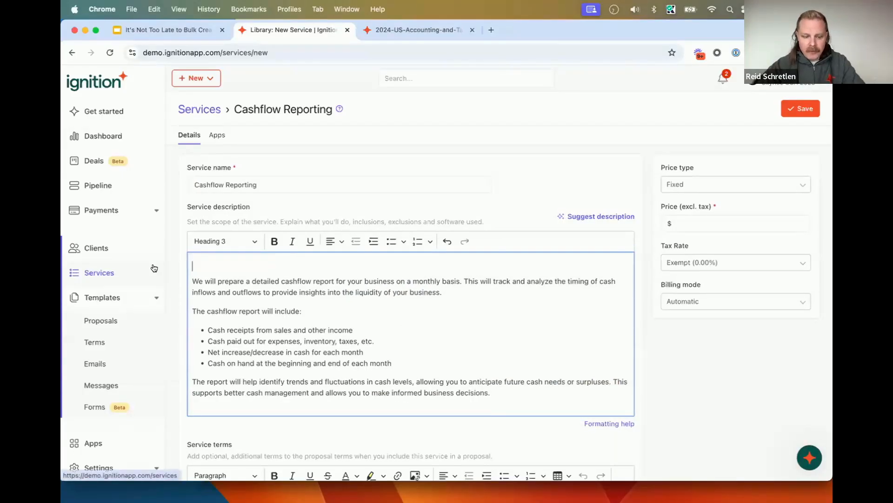
{"action": "key", "text": "BackSpace"}
Step: Generate another suggested description for the Cashflow Reporting service and refine it with the Elaborate option
{"action": "left_click", "coordinate": [574, 219]}
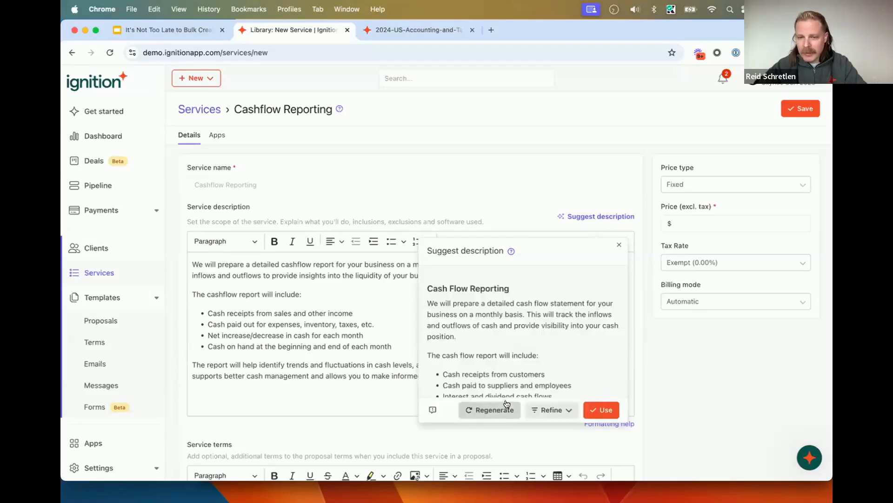
{"action": "scroll", "coordinate": [505, 396], "scroll_direction": "down", "scroll_amount": 3}
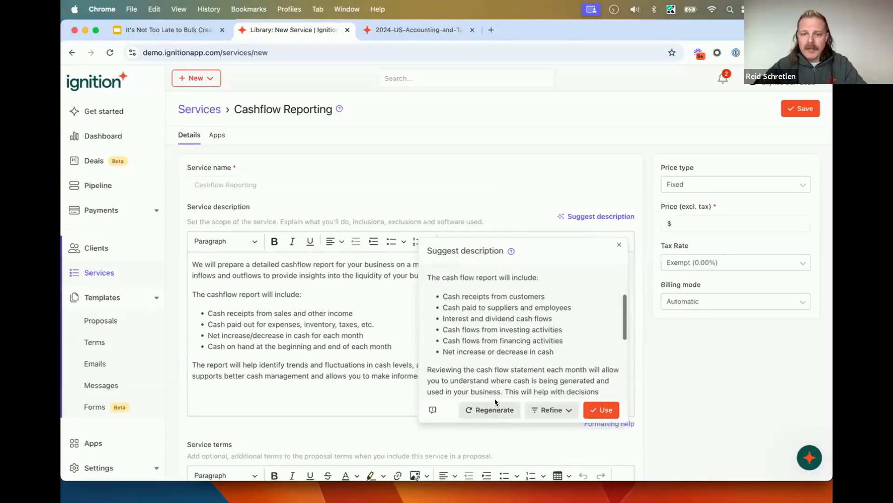
{"action": "left_click", "coordinate": [563, 409]}
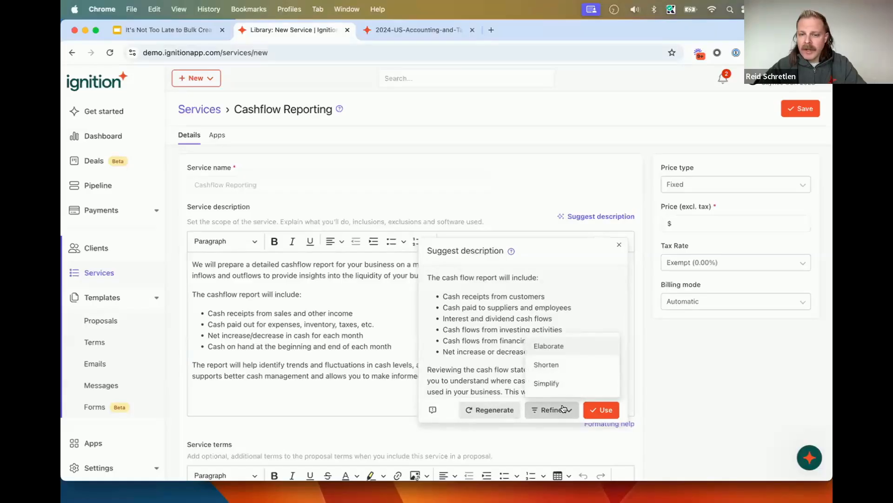
{"action": "left_click", "coordinate": [560, 345]}
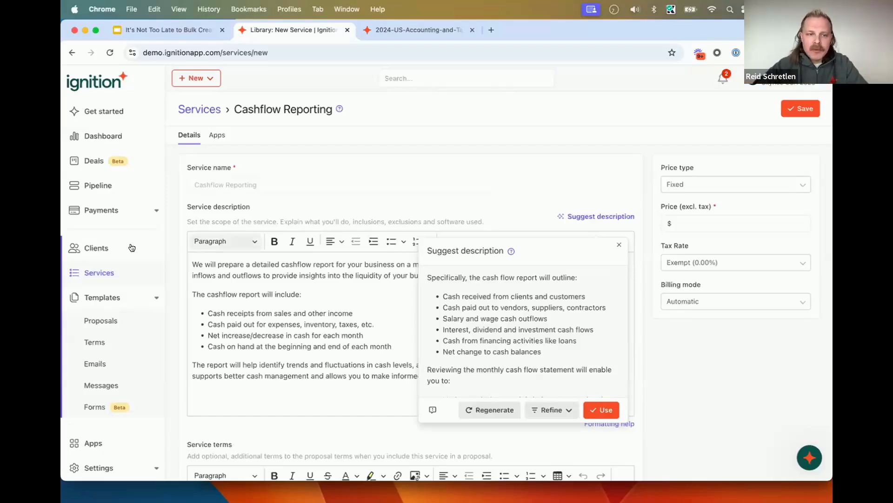
Step: Open the clients list and compare the active clients with the inactive clients
{"action": "left_click", "coordinate": [114, 248]}
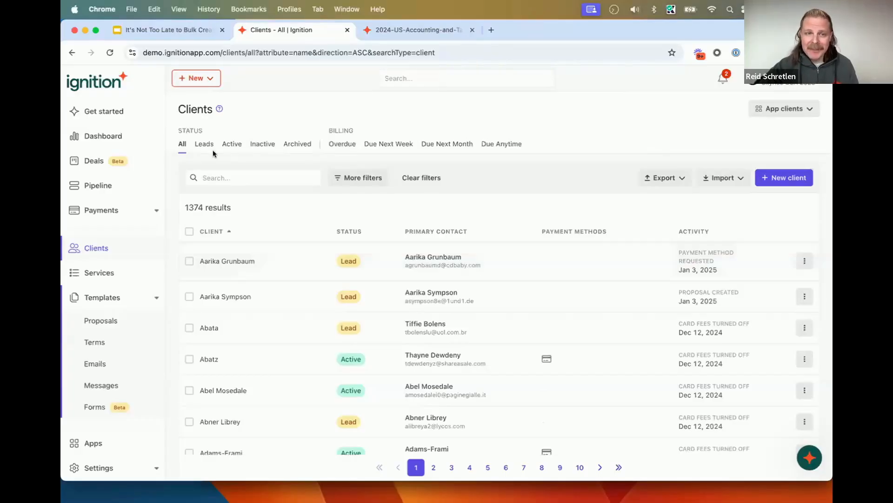
{"action": "left_click", "coordinate": [229, 144]}
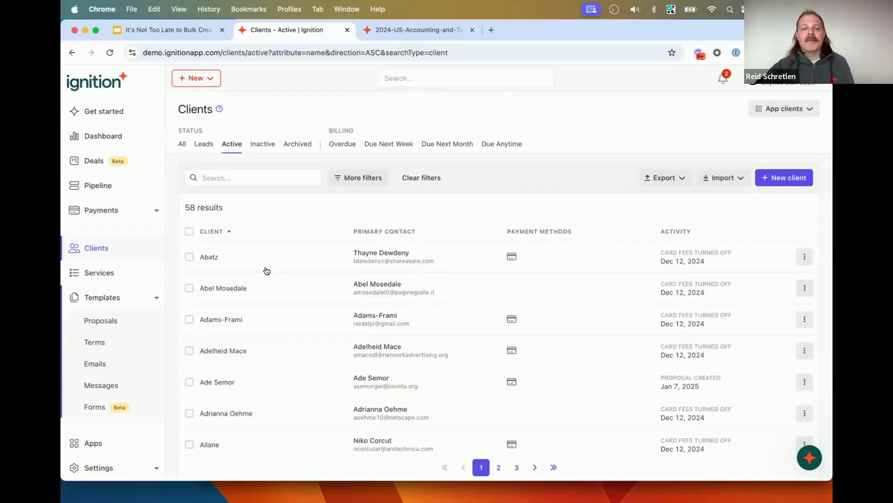
{"action": "left_click", "coordinate": [260, 150]}
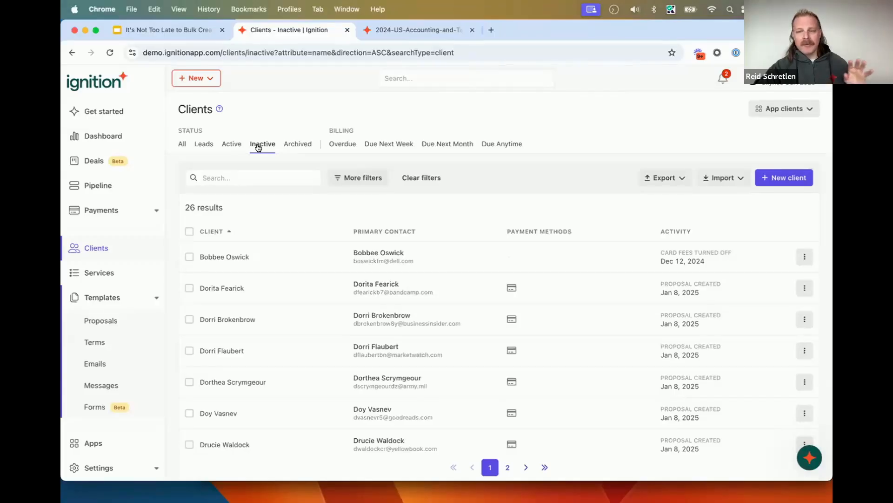
{"action": "left_click", "coordinate": [232, 146]}
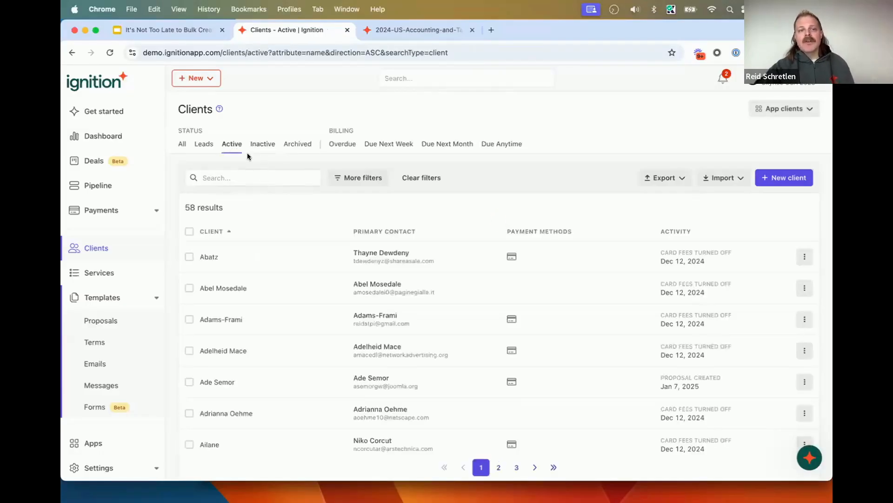
Step: Examine the export options for all clients and for active clients, and check the number of active clients
{"action": "left_click", "coordinate": [182, 145]}
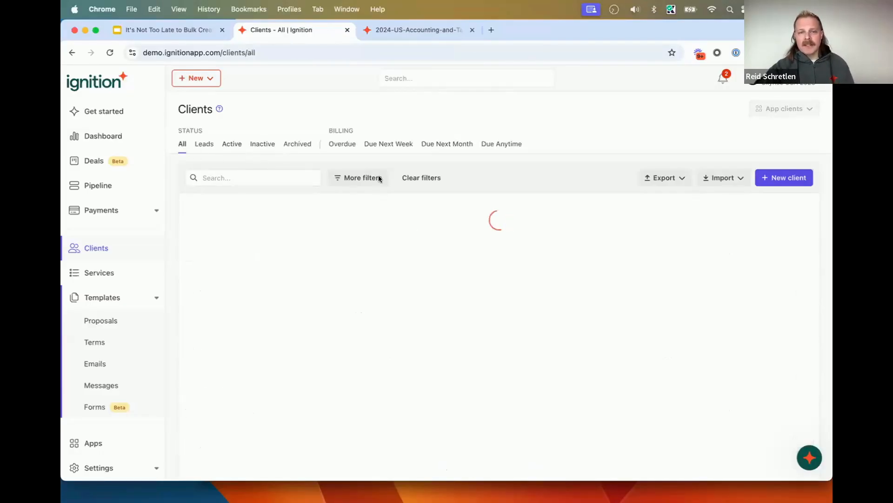
{"action": "left_click", "coordinate": [664, 178]}
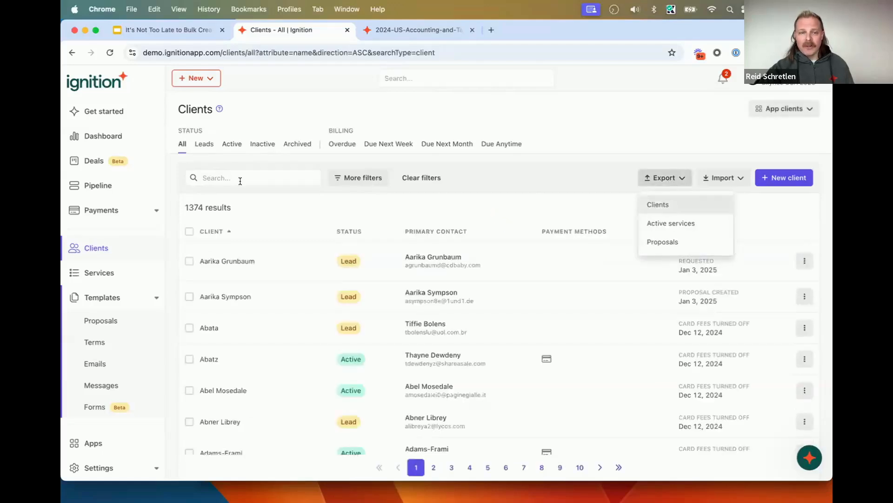
{"action": "left_click", "coordinate": [232, 145]}
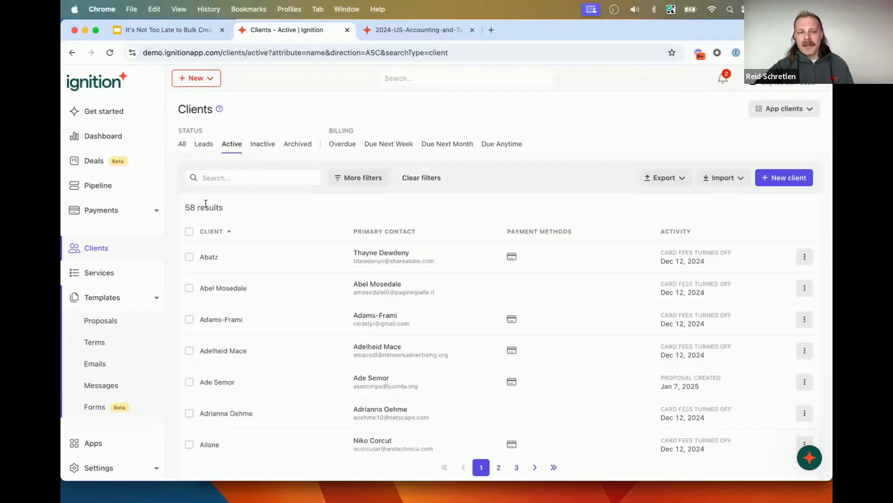
{"action": "left_click", "coordinate": [645, 179]}
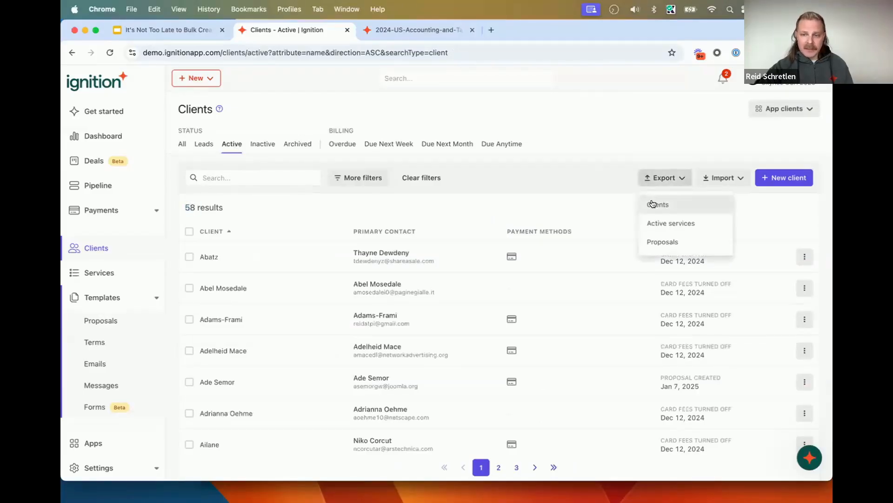
{"action": "left_click_drag", "start_coordinate": [185, 212], "coordinate": [234, 211]}
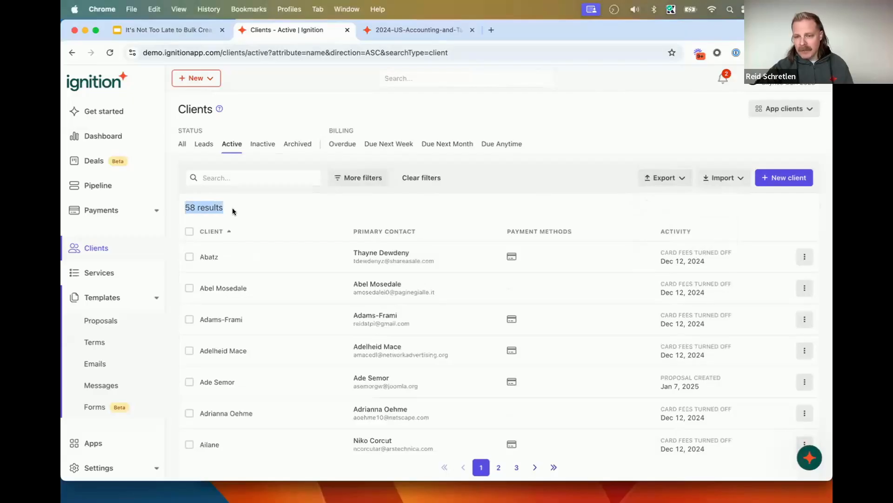
{"action": "left_click", "coordinate": [201, 201]}
Step: Filter the clients list to inactive clients and select the first three clients
{"action": "left_click", "coordinate": [263, 145]}
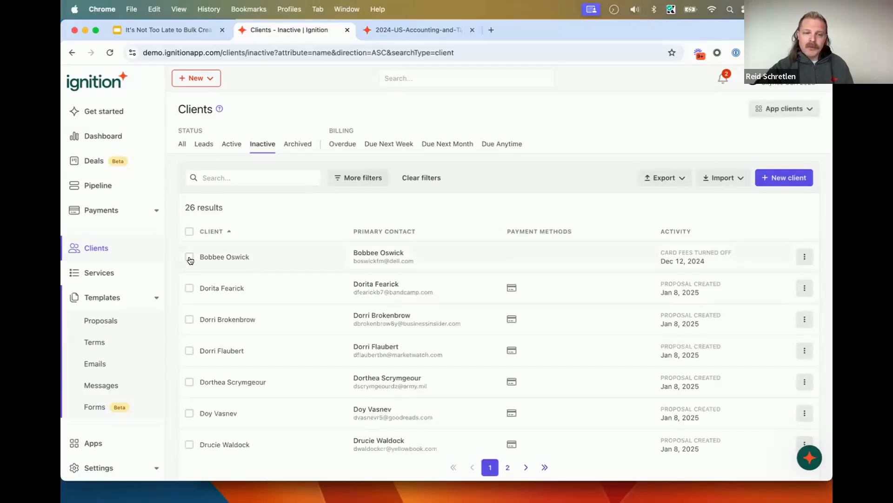
{"action": "left_click", "coordinate": [190, 257]}
{"action": "left_click", "coordinate": [190, 289]}
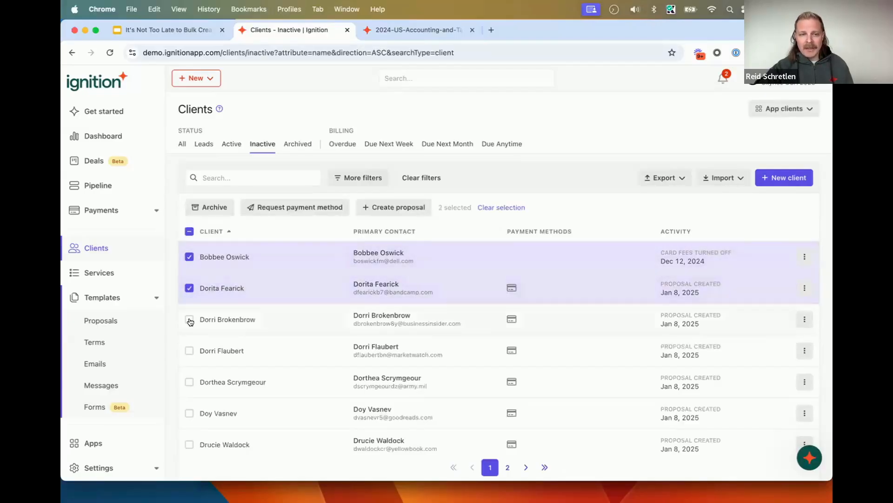
{"action": "left_click", "coordinate": [189, 320]}
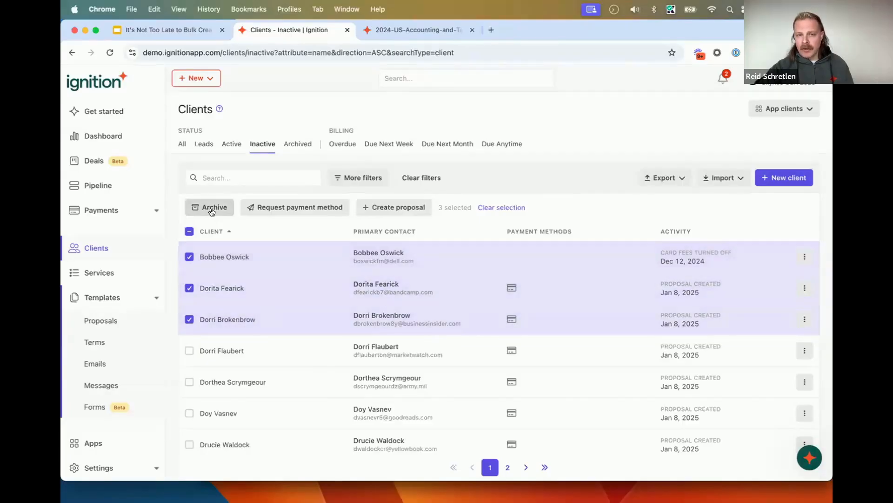
Step: Check the archived clients list, return to the inactive clients and select the first two clients
{"action": "left_click", "coordinate": [293, 145]}
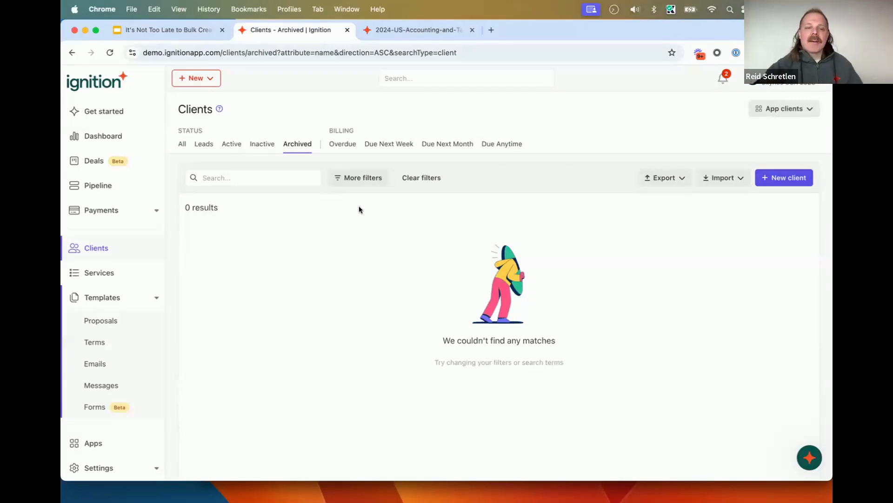
{"action": "left_click", "coordinate": [255, 152]}
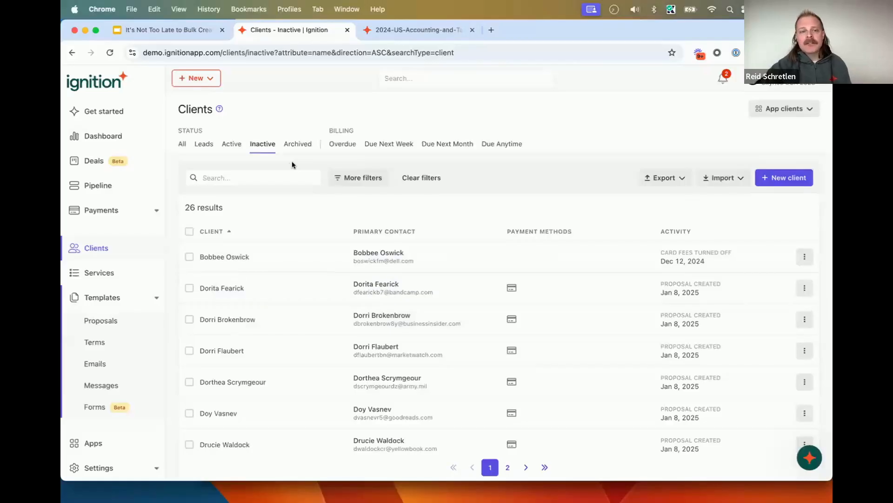
{"action": "scroll", "coordinate": [190, 254], "scroll_direction": "down", "scroll_amount": 1}
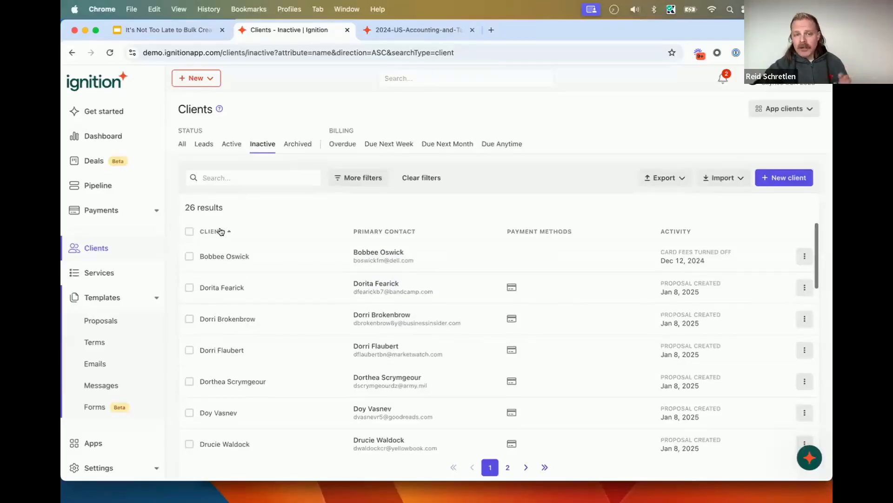
{"action": "left_click", "coordinate": [190, 254]}
{"action": "left_click", "coordinate": [190, 286]}
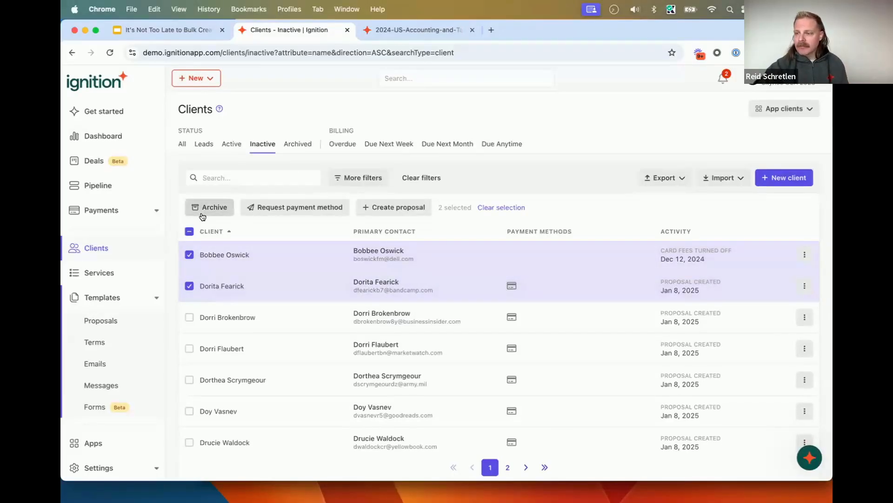